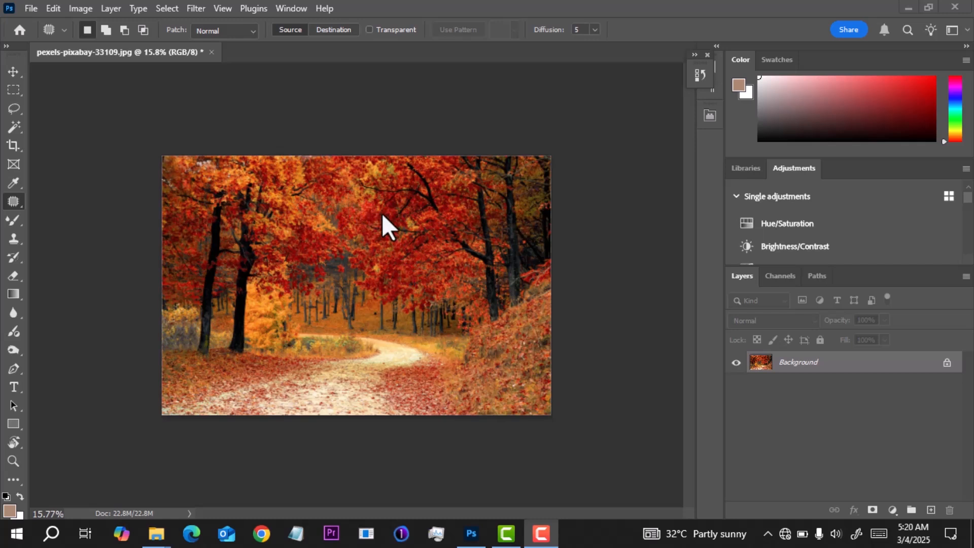
# Step: Convert the Background layer to a smart object and crop outward to add transparent canvas about half the photo's width on its right side
pyautogui.rightClick(823, 362)
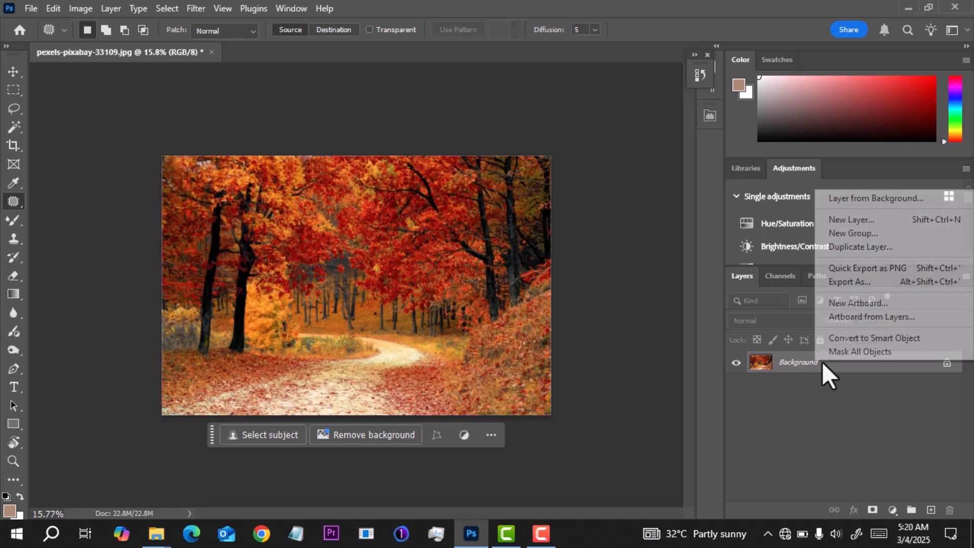
pyautogui.click(848, 334)
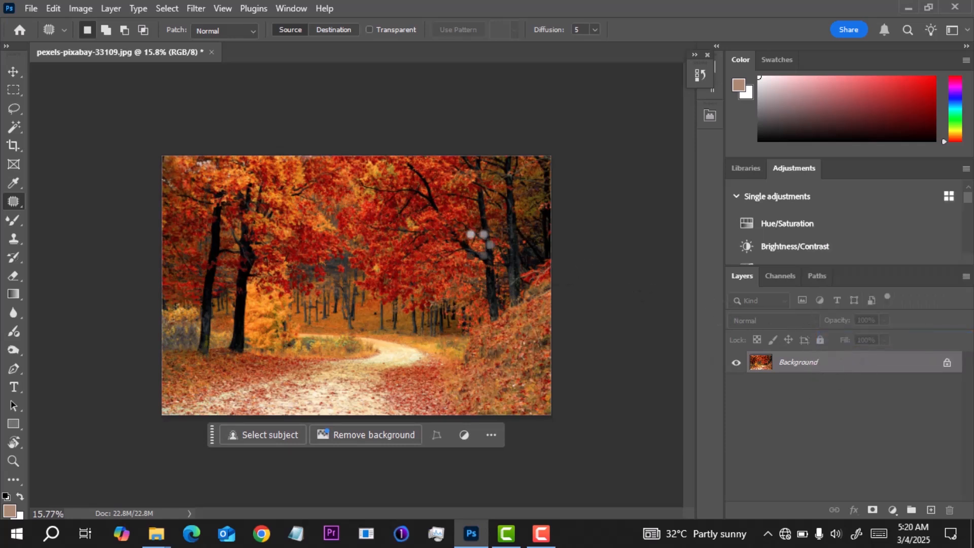
pyautogui.click(13, 146)
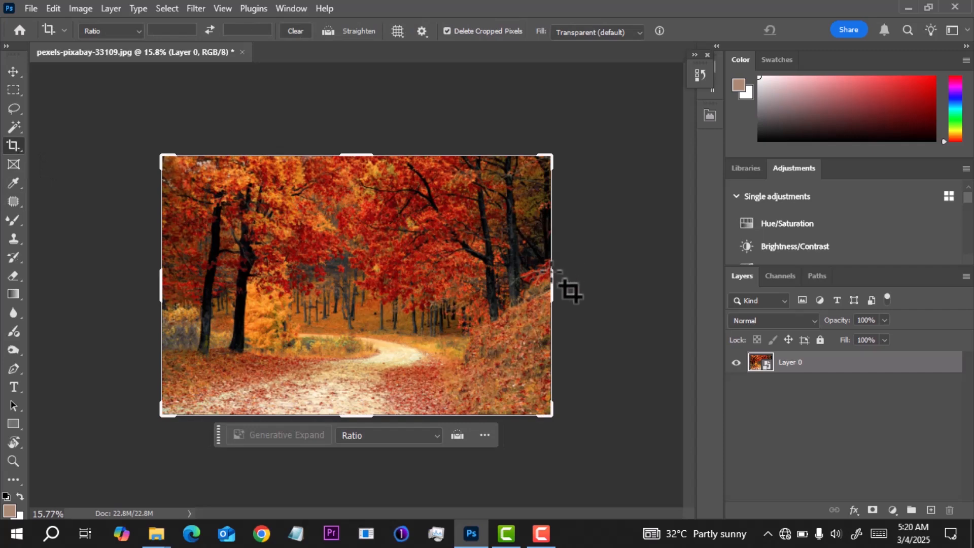
pyautogui.moveTo(553, 283); pyautogui.dragTo(659, 297)
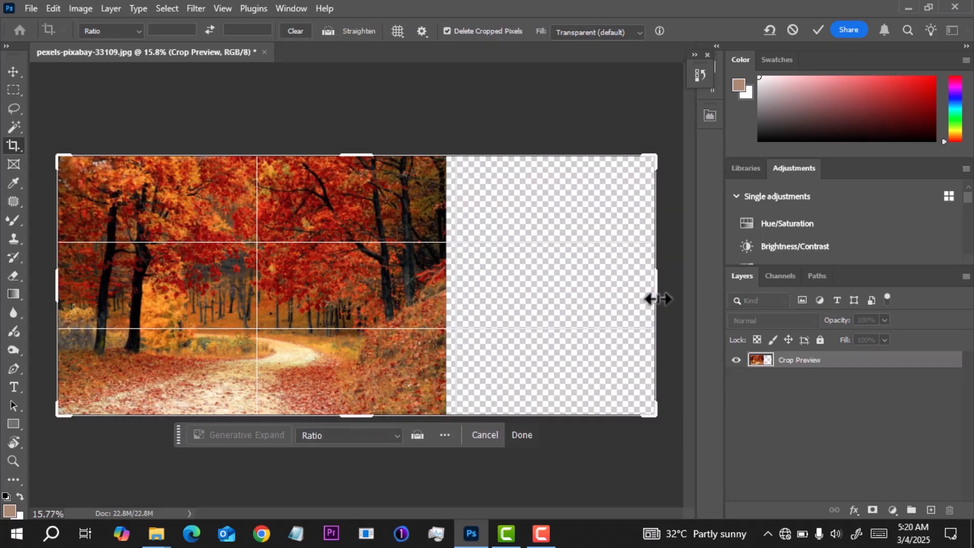
pyautogui.press('Return')
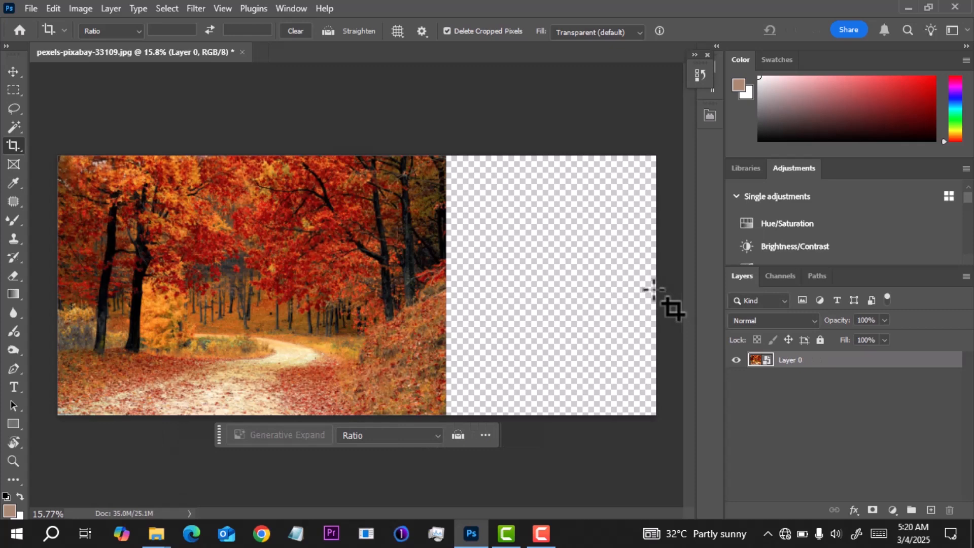
# Step: Place the portrait DSC_0923.jpg from the 11111 folder into the document as a linked file
pyautogui.click(31, 9)
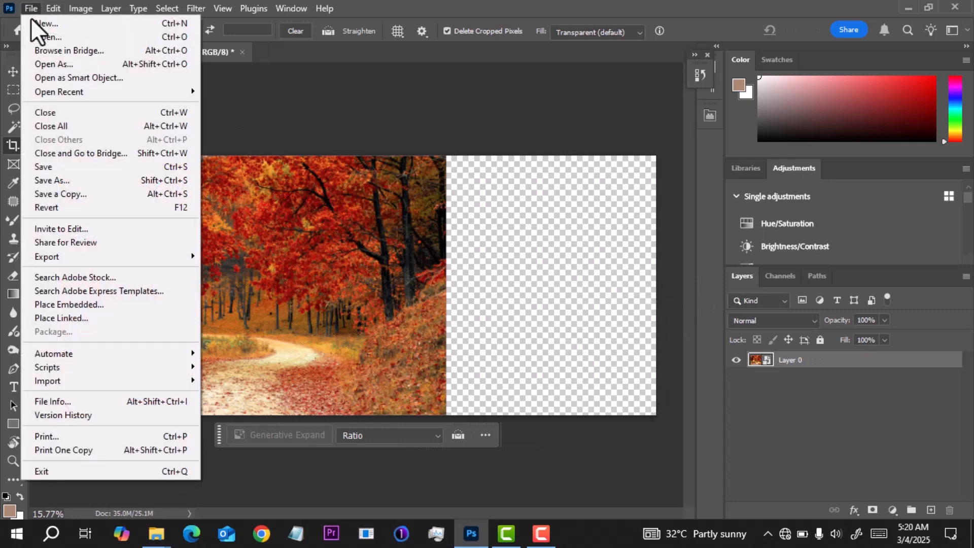
pyautogui.click(73, 319)
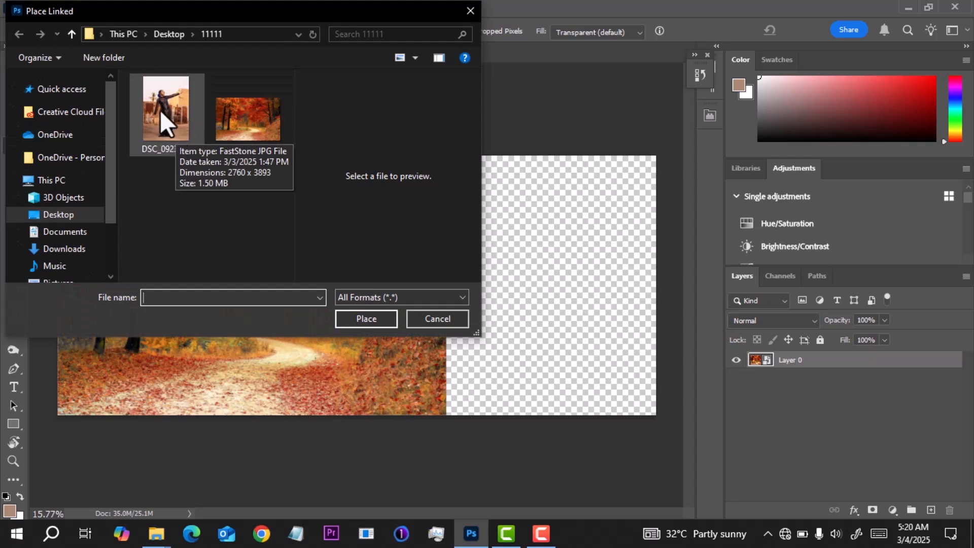
pyautogui.click(291, 35)
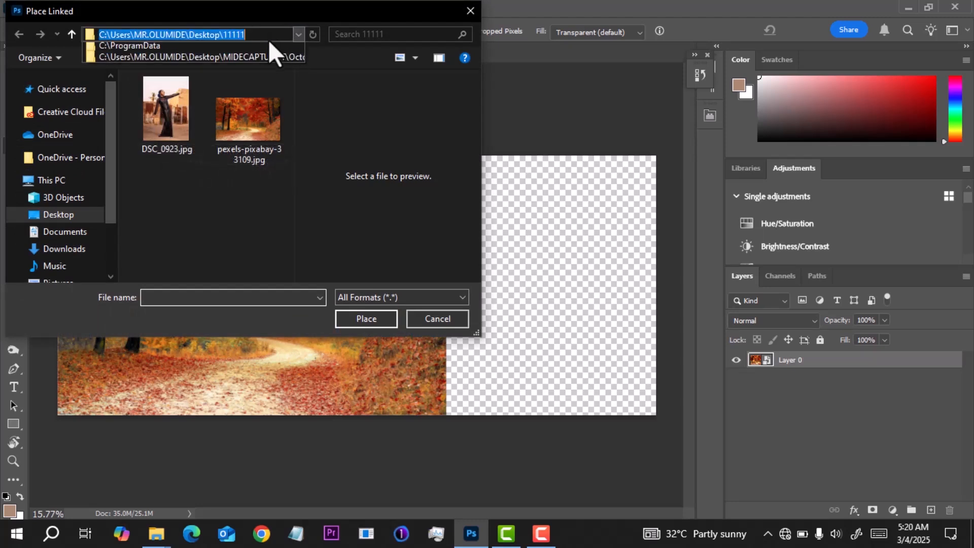
pyautogui.press('Escape')
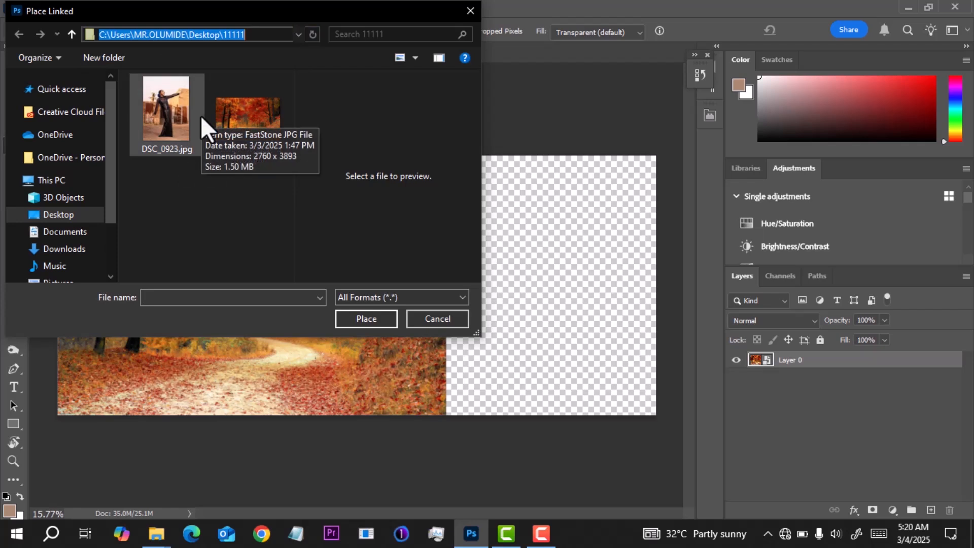
pyautogui.click(171, 105)
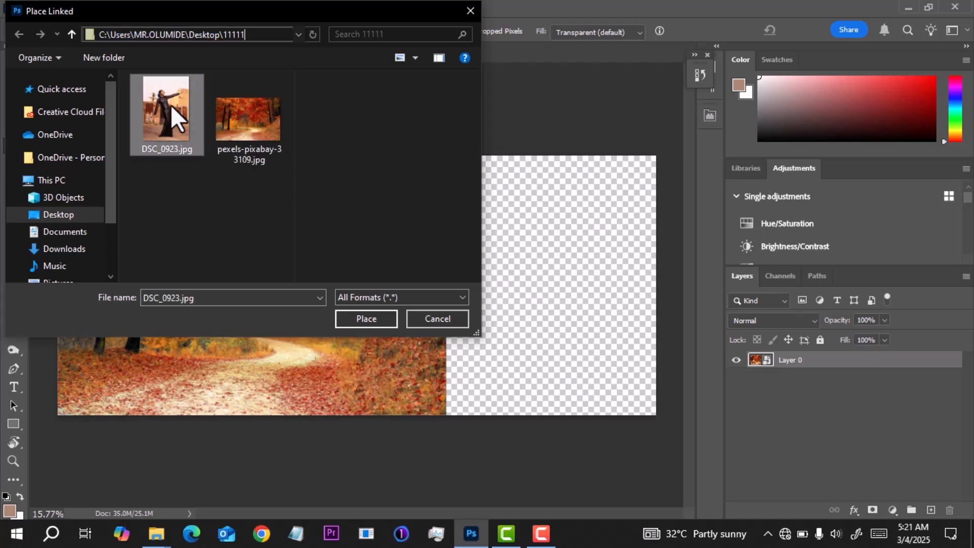
pyautogui.click(382, 318)
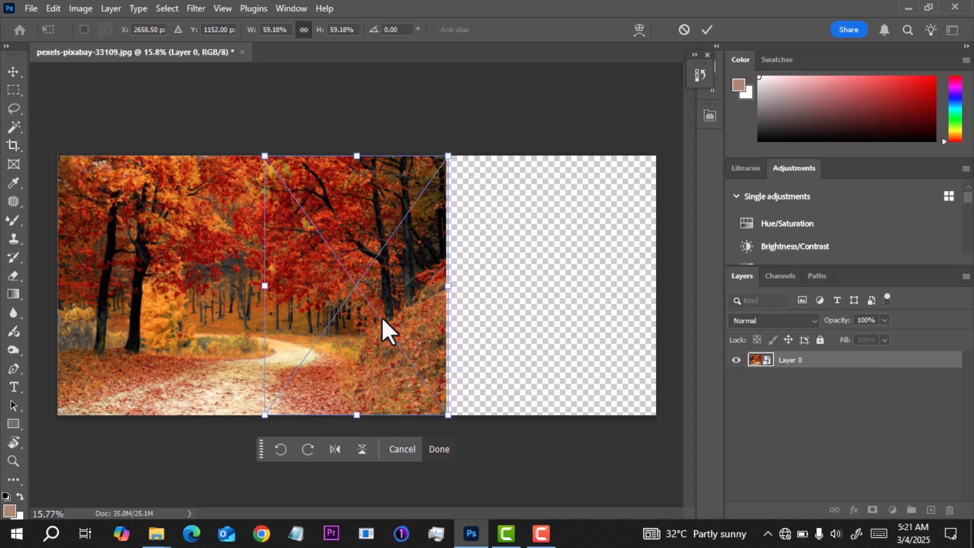
# Step: Move the placed portrait beside the forest photo and scale it to 67.77% so it fills the transparent area
pyautogui.moveTo(390, 299); pyautogui.dragTo(578, 305)
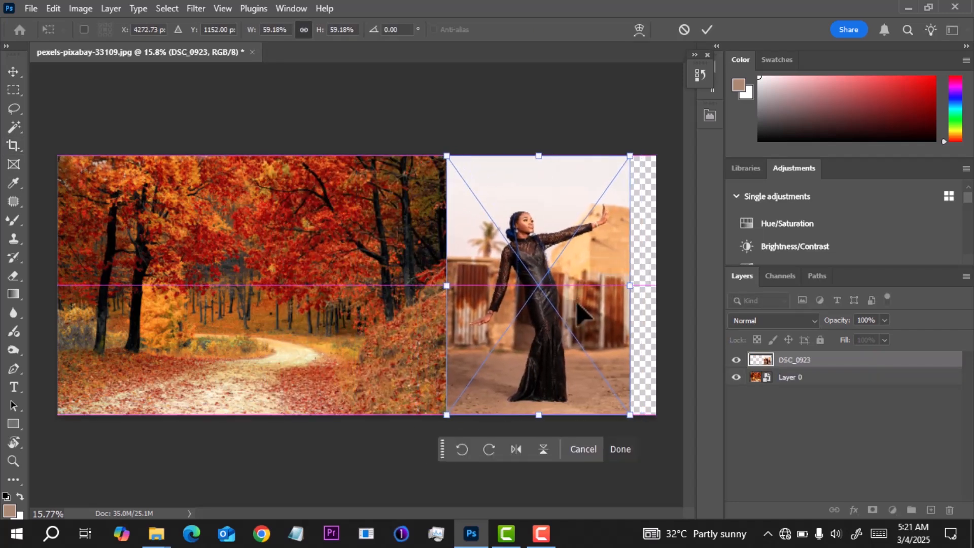
pyautogui.moveTo(629, 415); pyautogui.dragTo(646, 436)
pyautogui.moveTo(624, 376)
pyautogui.mouseDown()
pyautogui.moveTo(642, 361)
pyautogui.moveTo(624, 358)
pyautogui.mouseUp()
pyautogui.moveTo(645, 144); pyautogui.dragTo(656, 130)
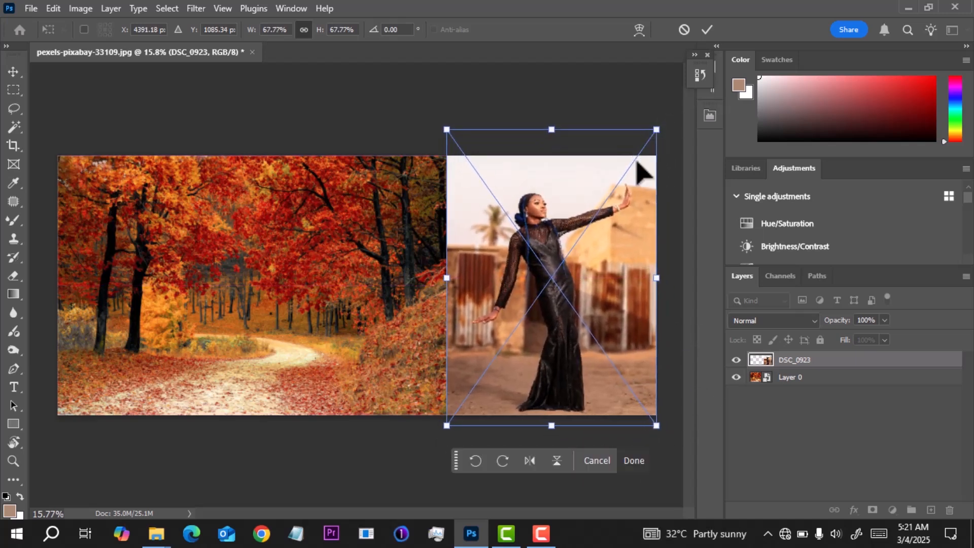
pyautogui.moveTo(619, 244); pyautogui.dragTo(617, 245)
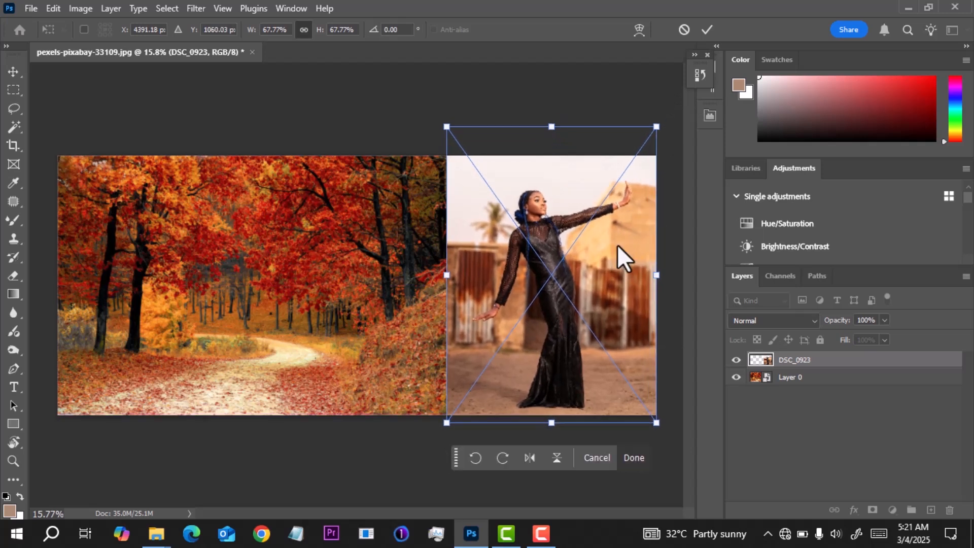
pyautogui.click(708, 30)
pyautogui.press('c')
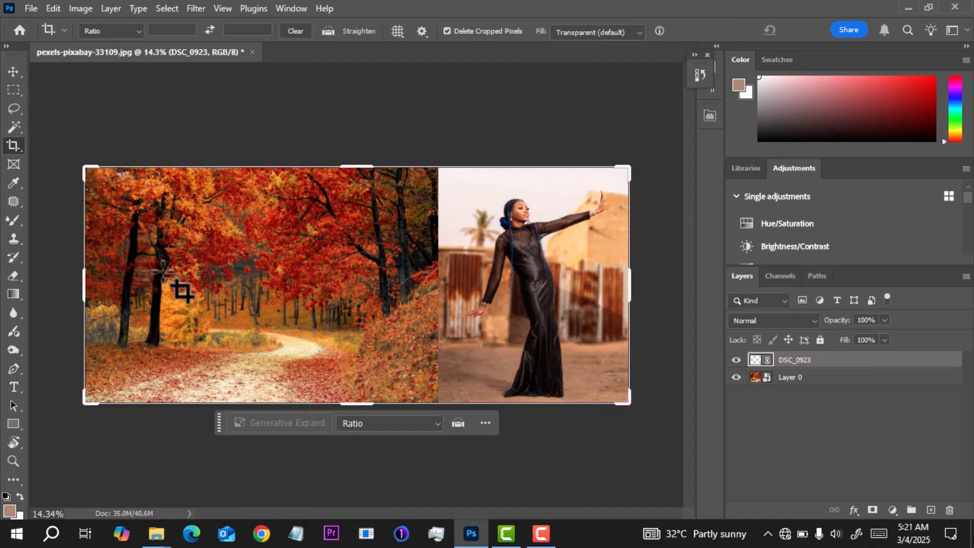
pyautogui.click(77, 9)
pyautogui.moveTo(111, 44)
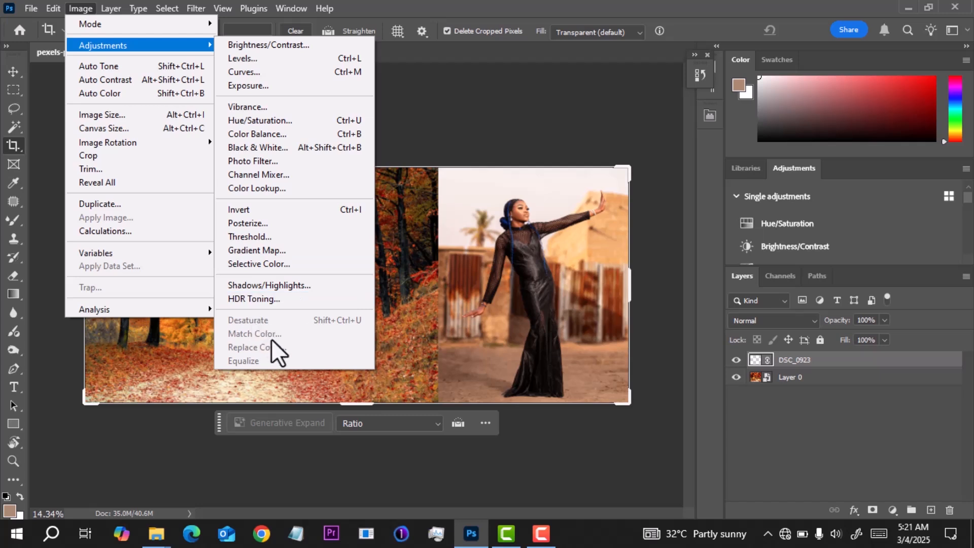
pyautogui.press('Escape')
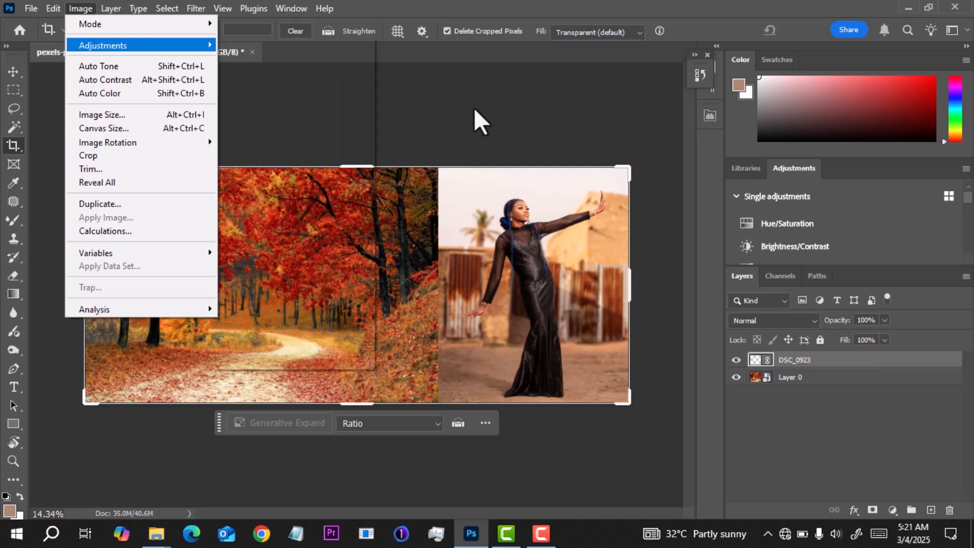
pyautogui.press('Escape')
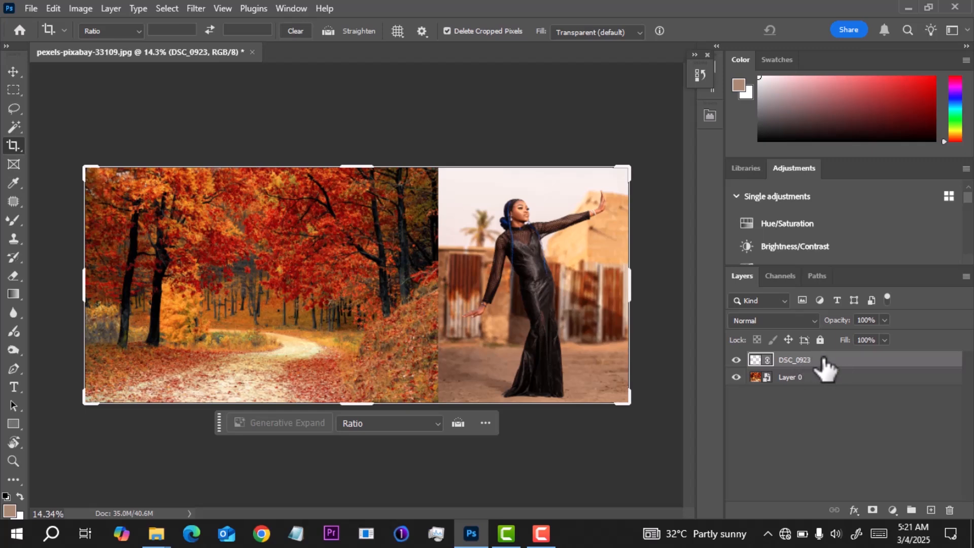
# Step: Duplicate the DSC_0923 layer and rasterize the copy
pyautogui.moveTo(812, 365); pyautogui.dragTo(928, 512)
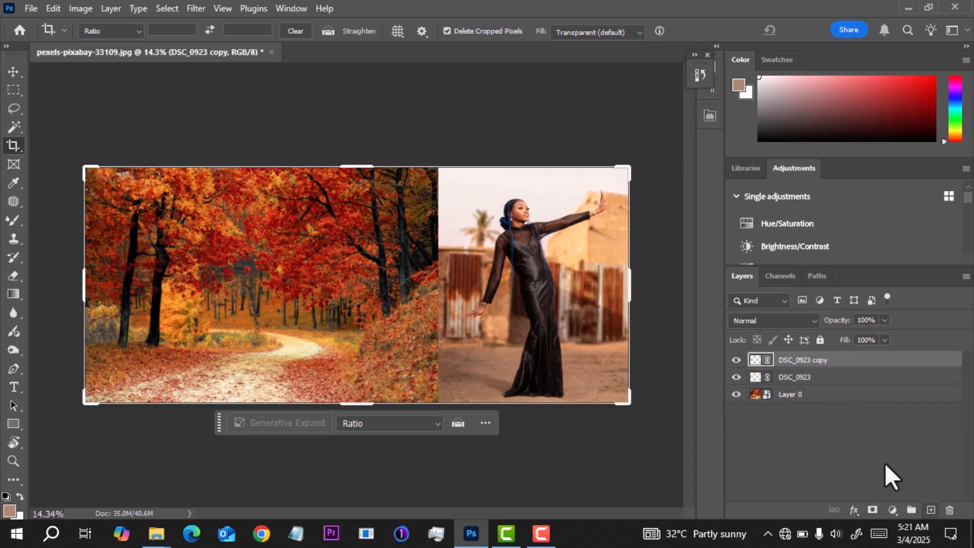
pyautogui.rightClick(811, 361)
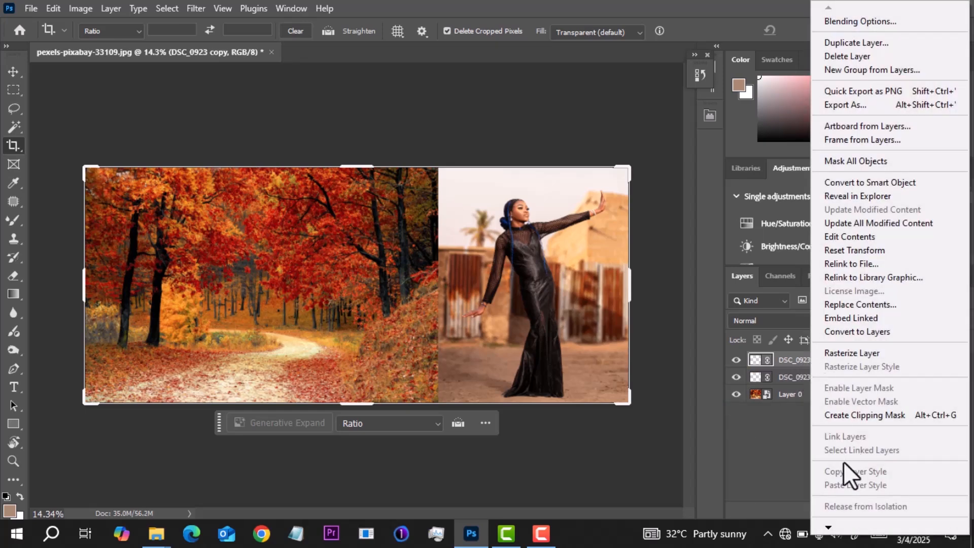
pyautogui.click(859, 352)
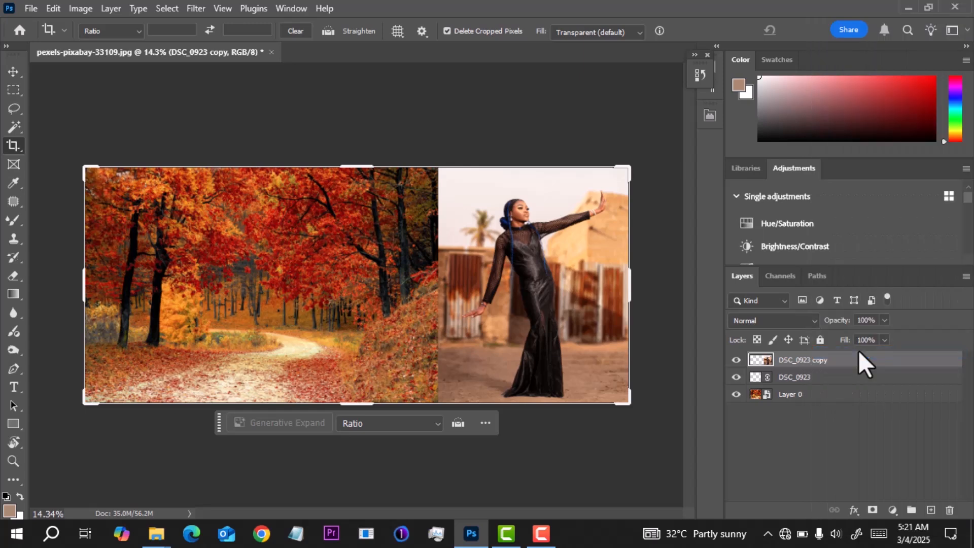
# Step: Apply Match Color to the DSC_0923 copy layer, using pexels-pixabay-33109.jpg as the source and Layer 0 as the source layer
pyautogui.click(80, 7)
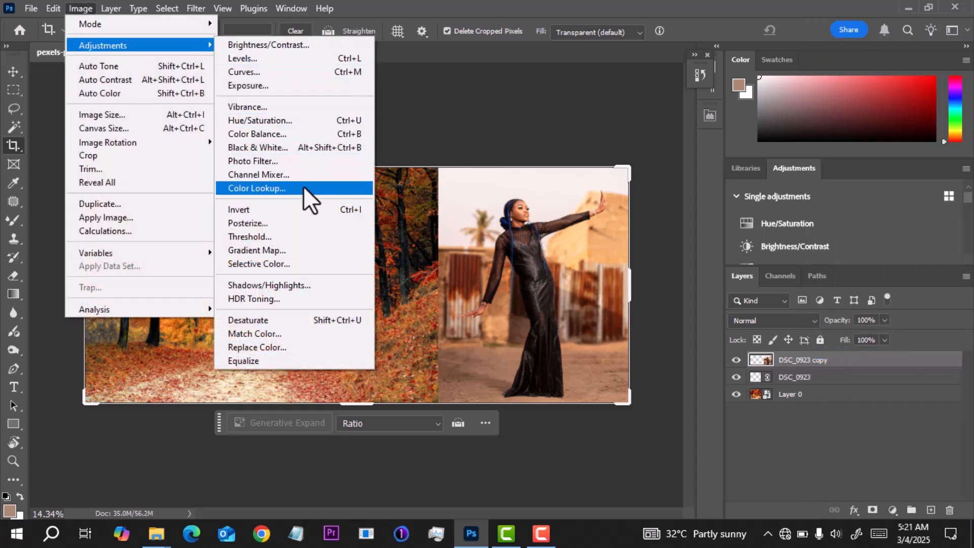
pyautogui.click(263, 334)
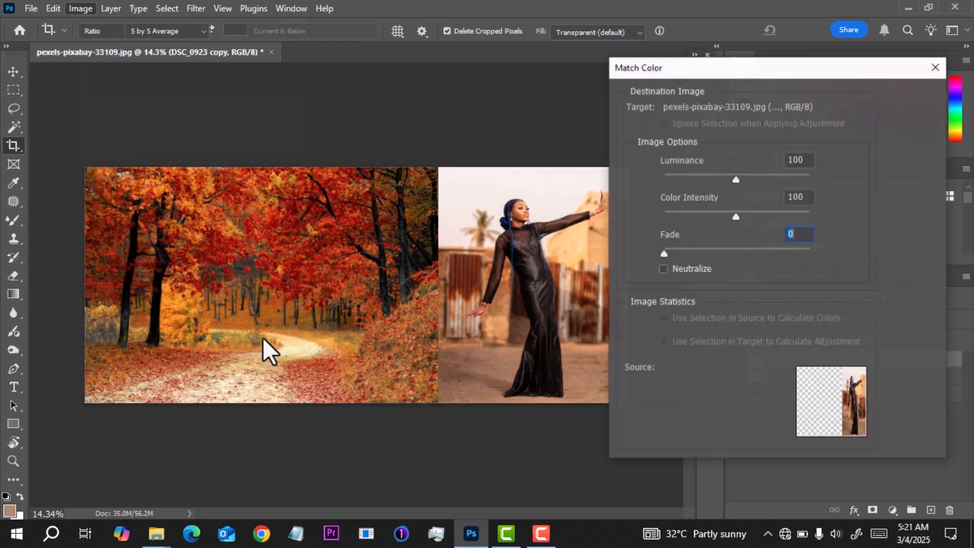
pyautogui.click(694, 370)
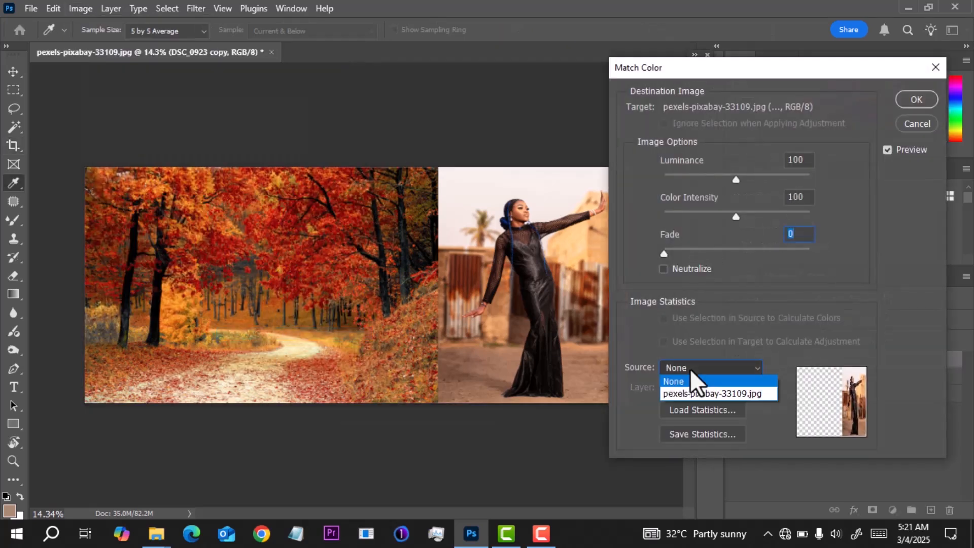
pyautogui.click(695, 394)
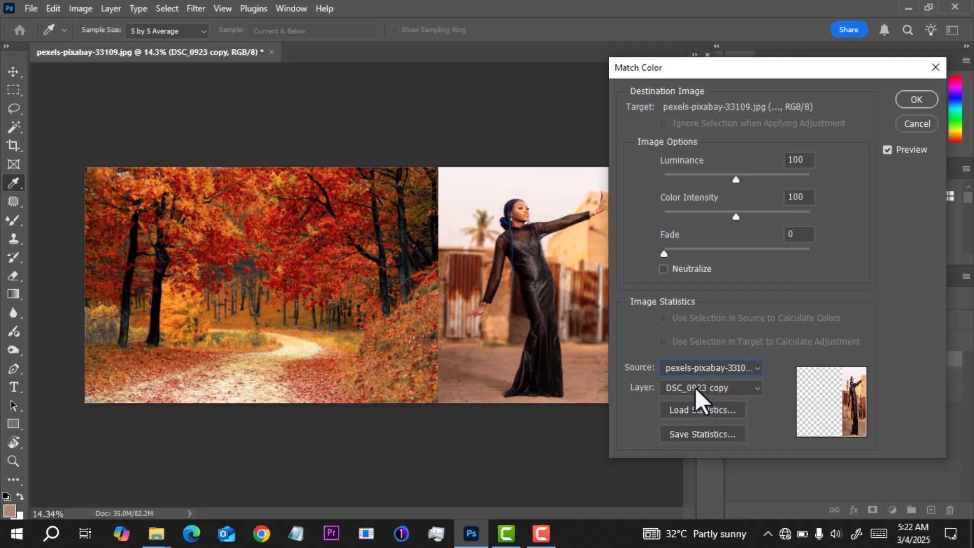
pyautogui.click(695, 386)
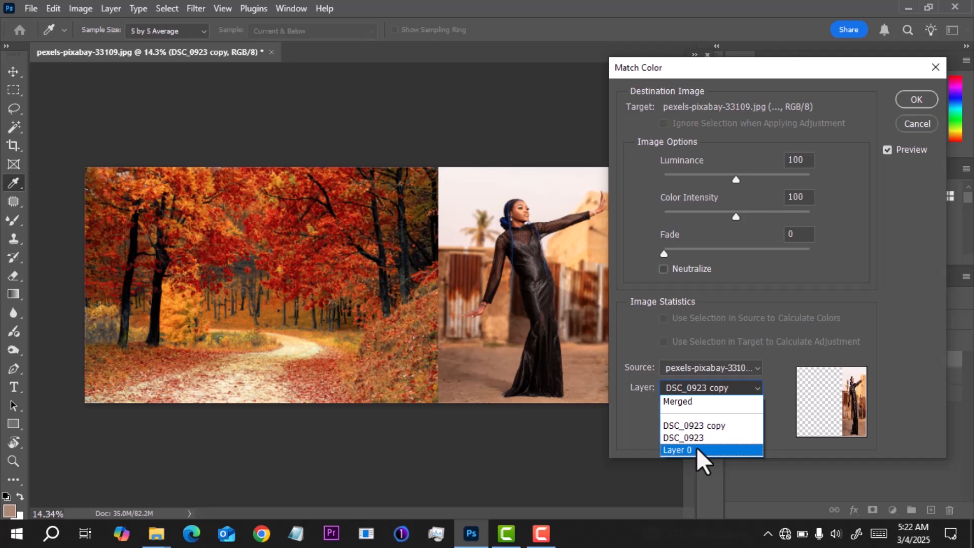
pyautogui.click(696, 449)
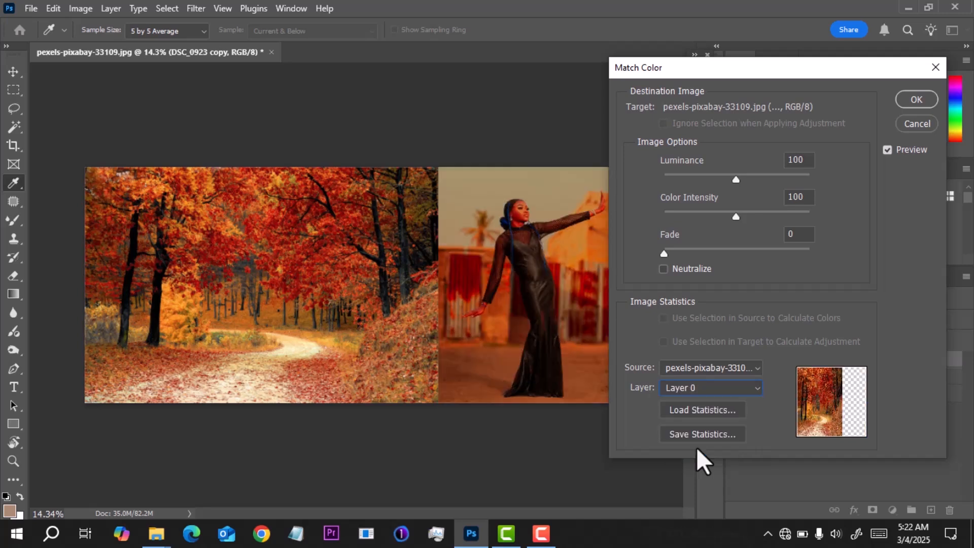
pyautogui.click(910, 99)
pyautogui.press('c')
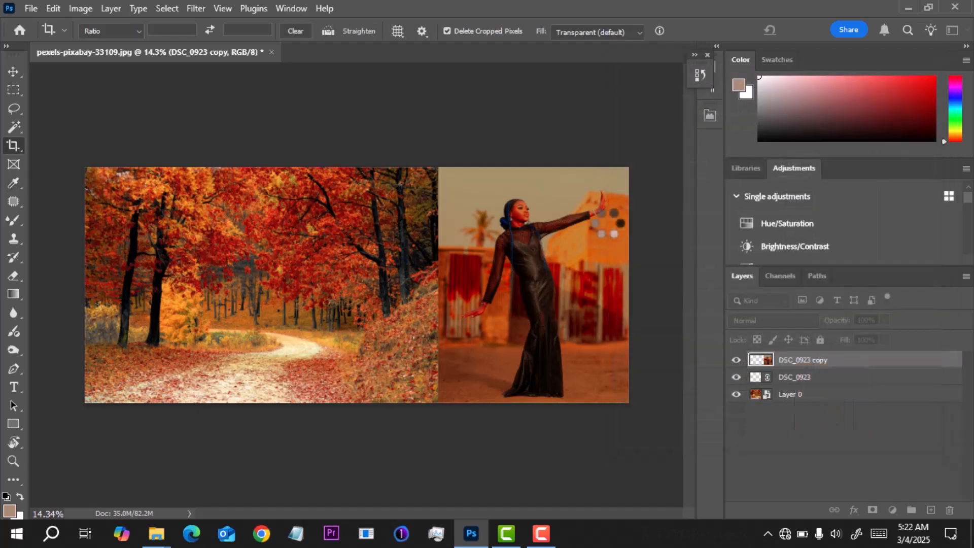
# Step: Inspect the color-matched portrait up close and compare it with the original by toggling the DSC_0923 copy layer's visibility
pyautogui.scroll(4, 548, 243)
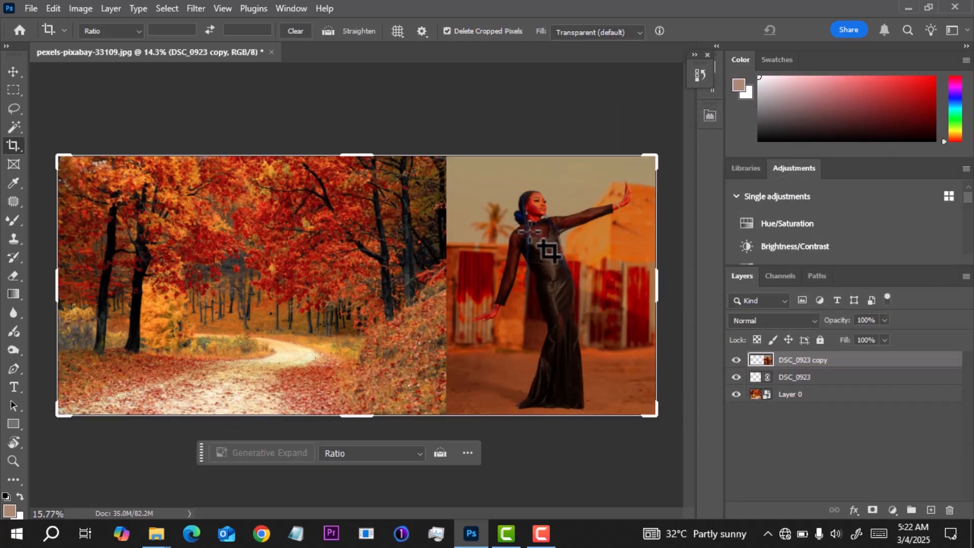
pyautogui.press('XF86MonBrightnessDown')
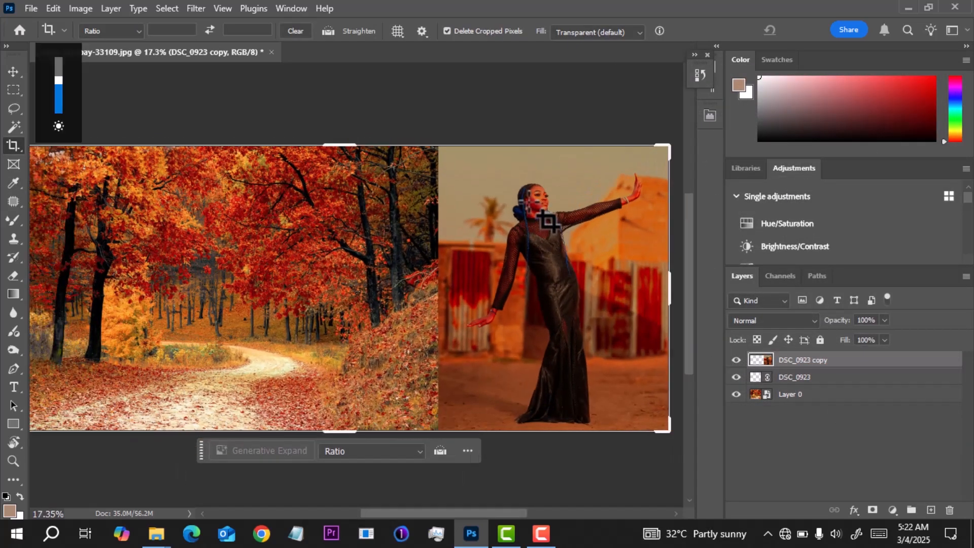
pyautogui.scroll(-3, 548, 221)
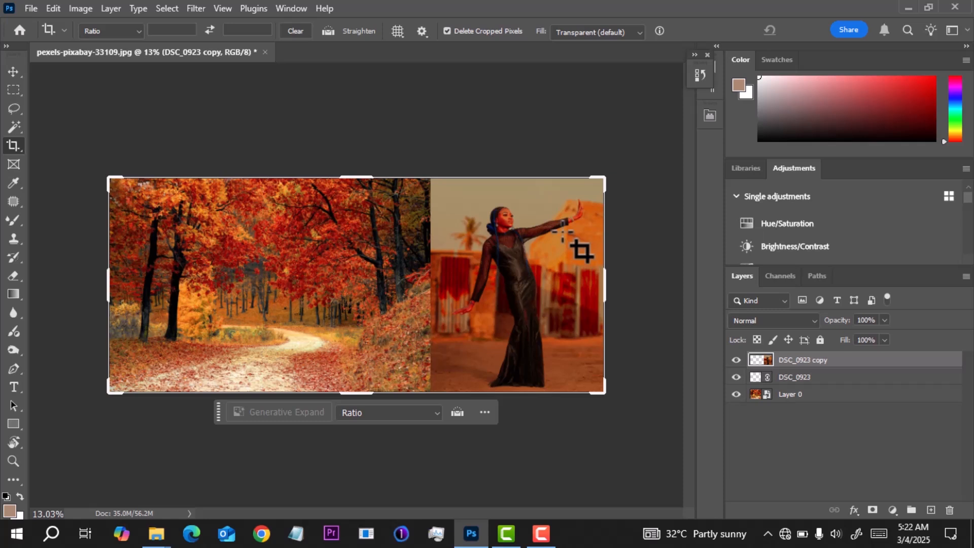
pyautogui.moveTo(737, 360)
pyautogui.mouseDown()
pyautogui.moveTo(736, 377)
pyautogui.moveTo(735, 361)
pyautogui.mouseUp()
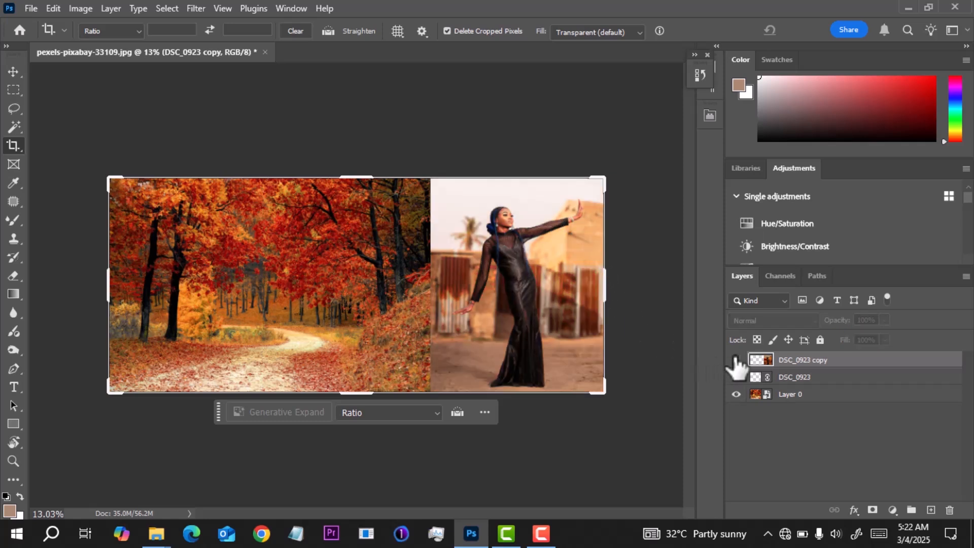
pyautogui.click(737, 360)
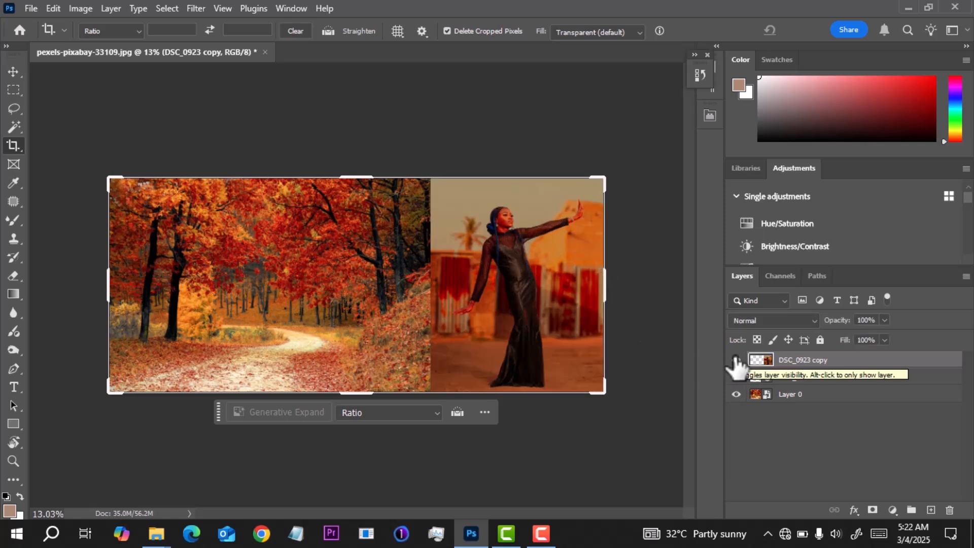
pyautogui.click(737, 377)
# Step: Try the DSC_0923 copy layer at 79% opacity and return it to 100%
pyautogui.click(885, 320)
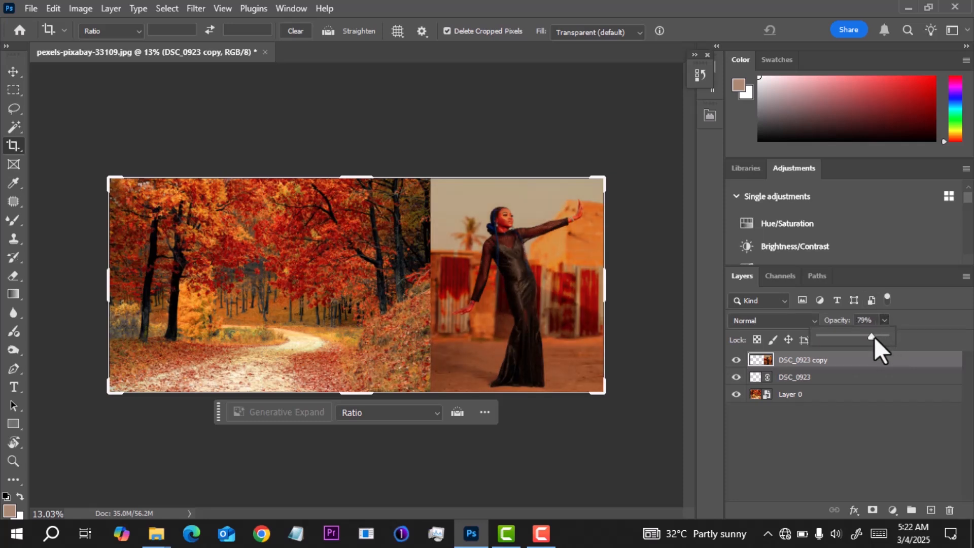
pyautogui.moveTo(872, 337); pyautogui.dragTo(883, 337)
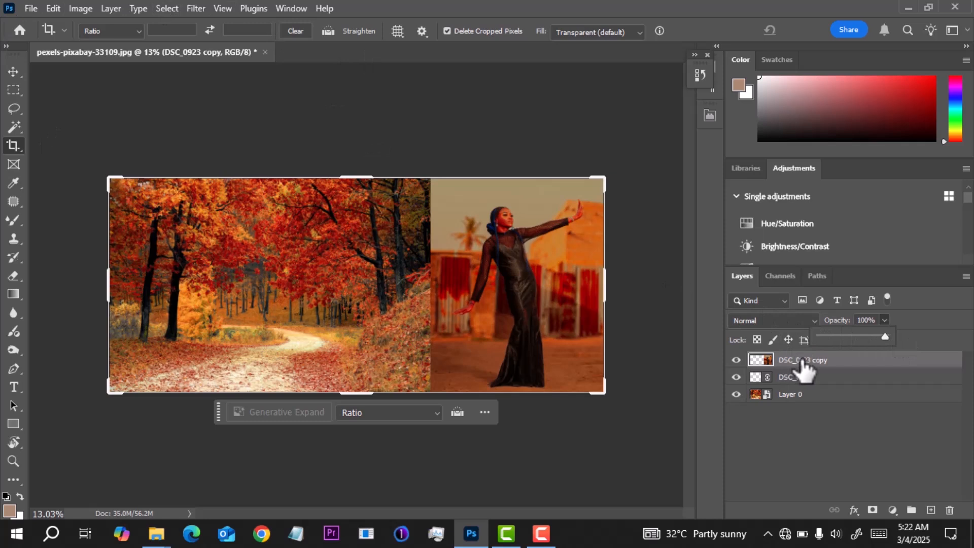
# Step: Delete the DSC_0923 copy layer and apply the Average blur filter to the DSC_0923 layer
pyautogui.moveTo(802, 361); pyautogui.dragTo(950, 510)
pyautogui.click(12, 201)
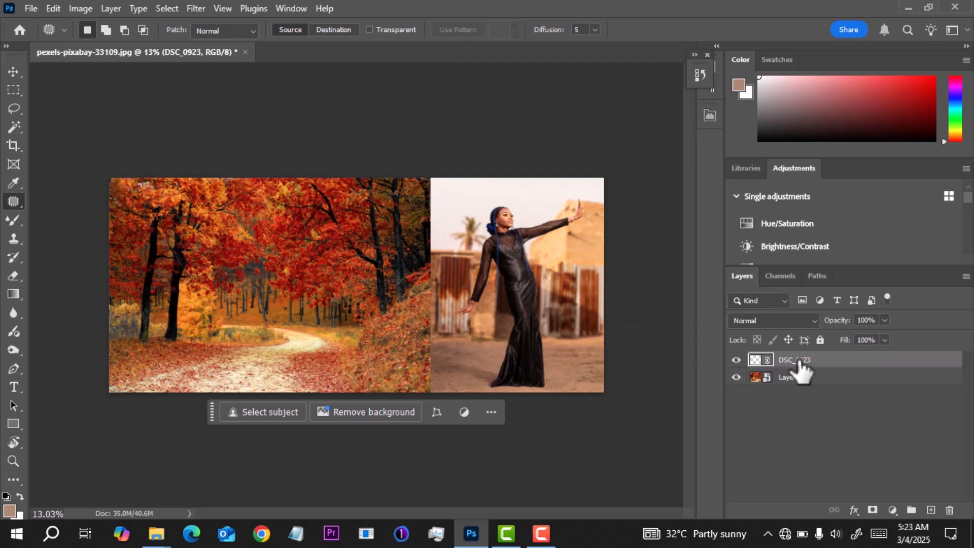
pyautogui.click(191, 7)
pyautogui.moveTo(239, 178)
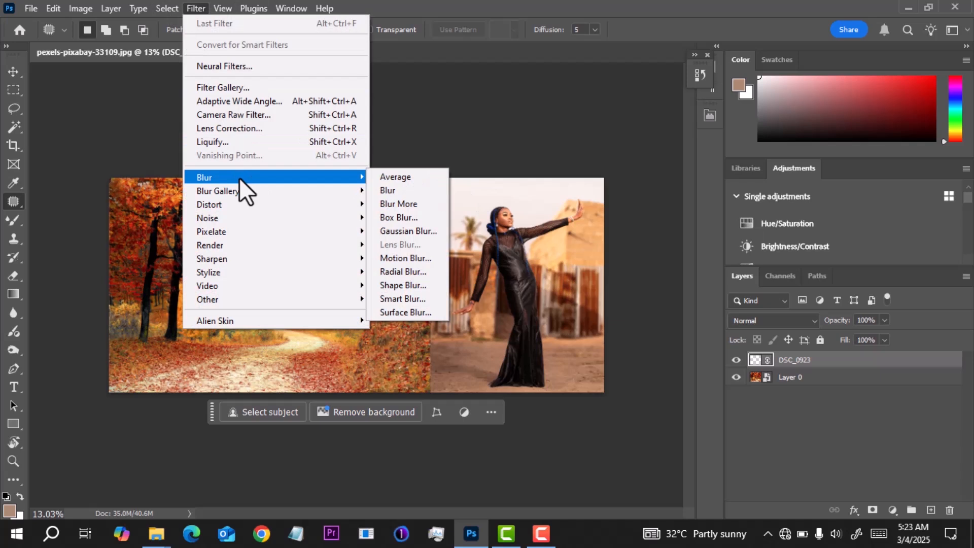
pyautogui.click(403, 178)
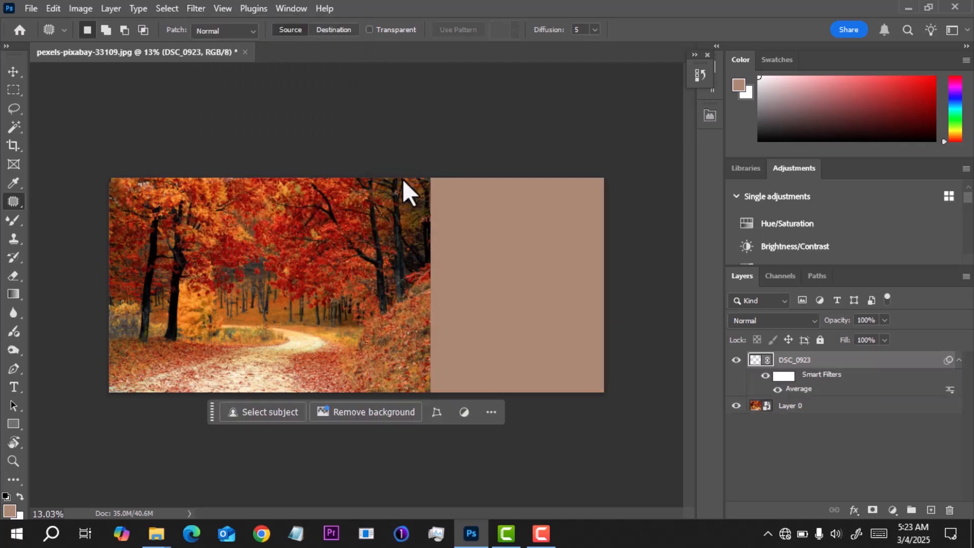
# Step: Apply the Average blur filter to Layer 0 to reduce the forest photo to one flat color
pyautogui.click(810, 406)
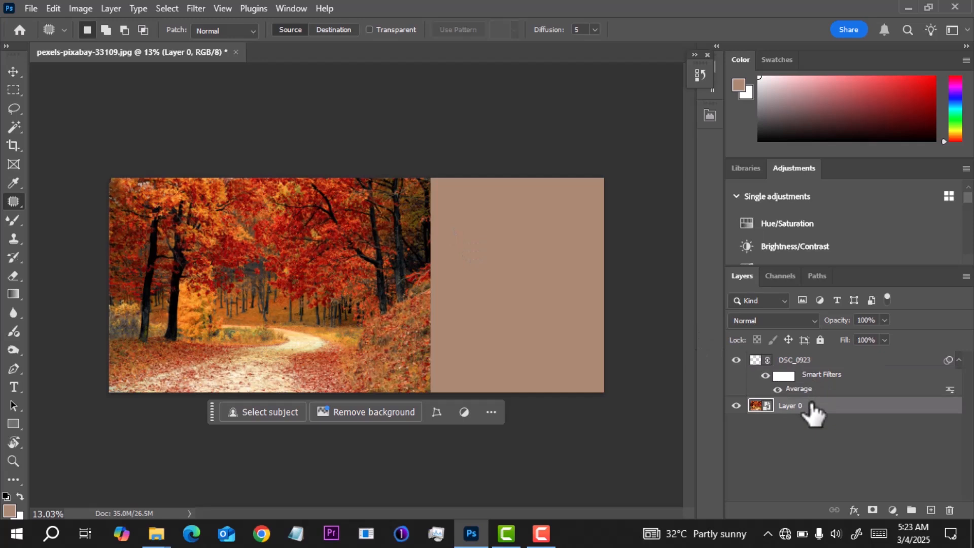
pyautogui.click(188, 8)
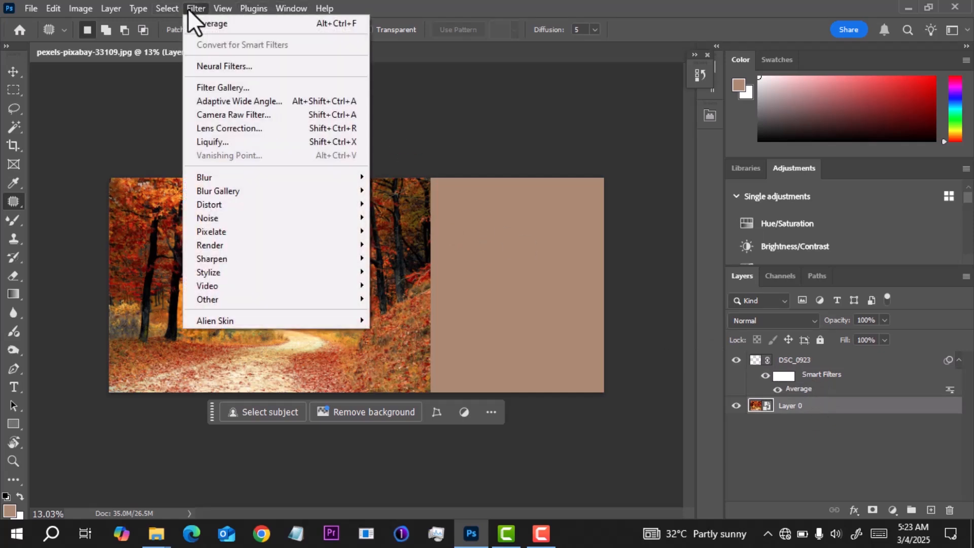
pyautogui.moveTo(233, 177)
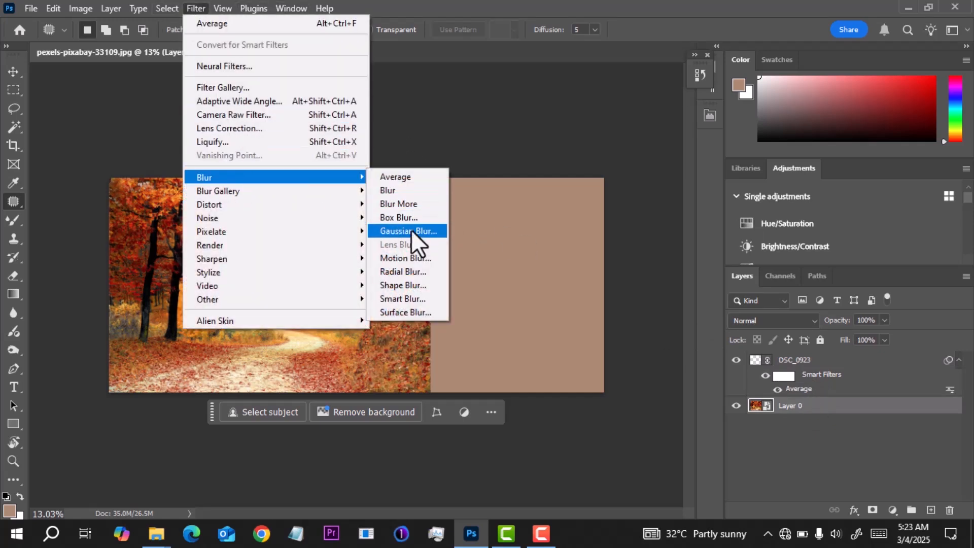
pyautogui.click(399, 177)
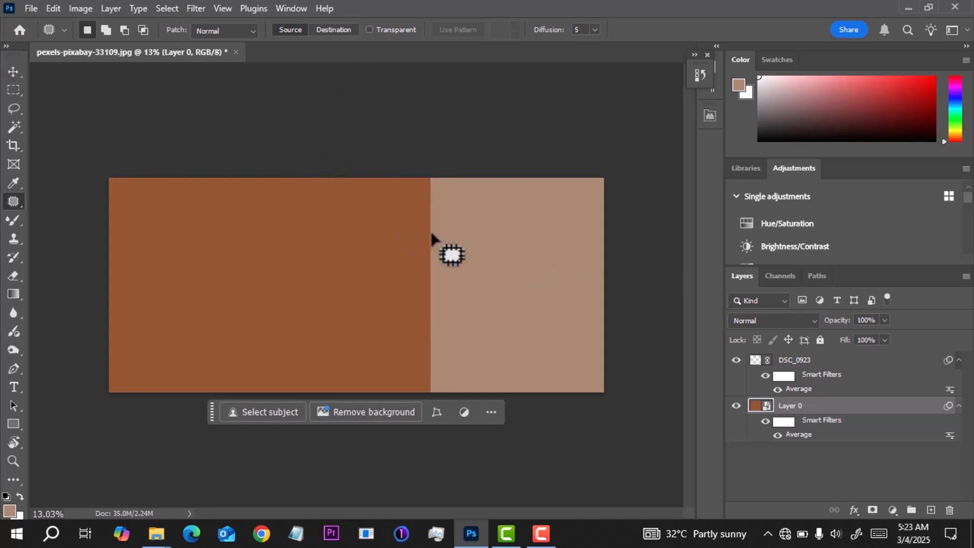
# Step: Add a Curves adjustment layer directly above the DSC_0923 layer, keeping its settings clear of the image
pyautogui.click(847, 362)
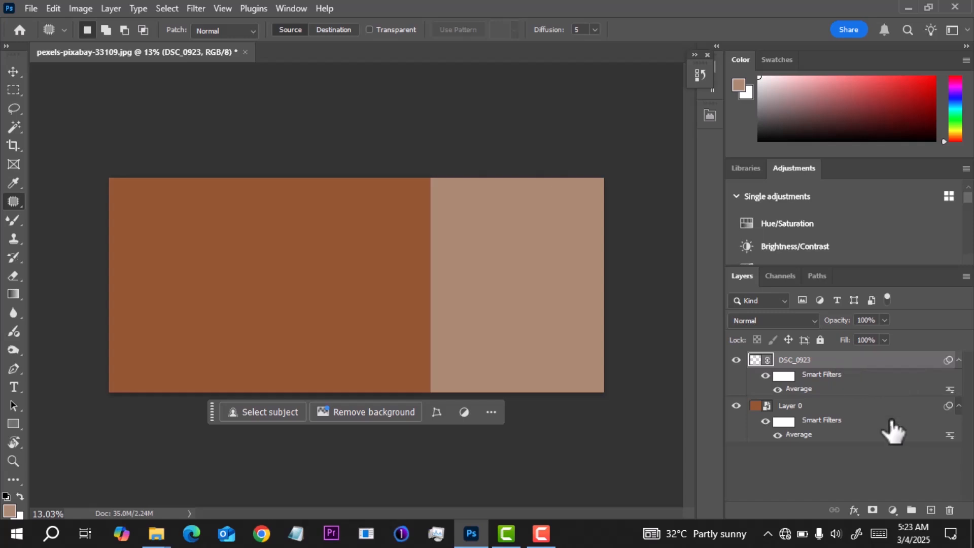
pyautogui.click(892, 510)
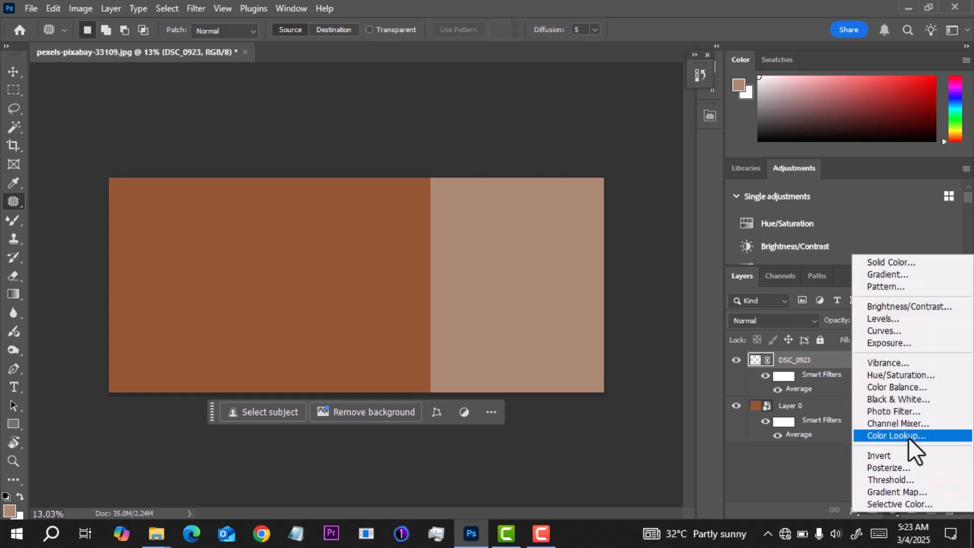
pyautogui.click(907, 330)
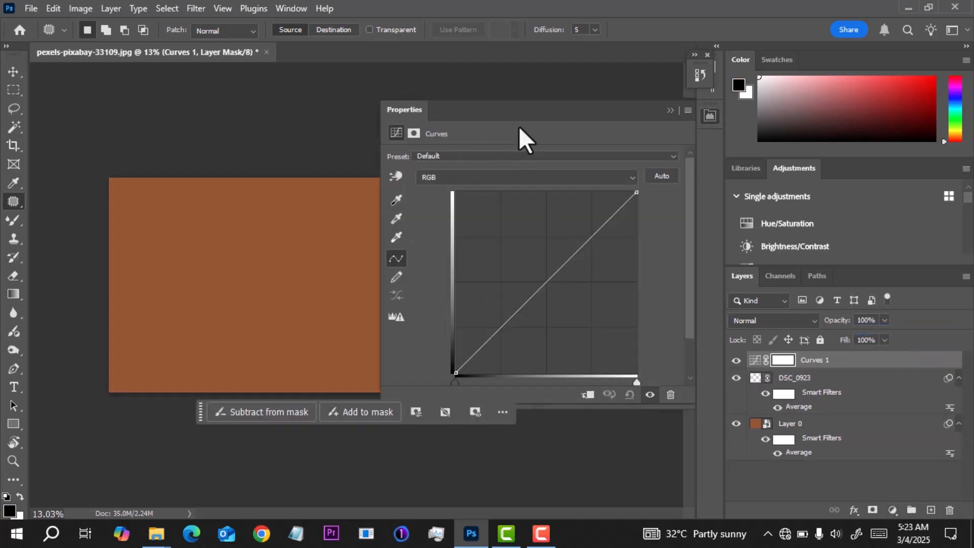
pyautogui.moveTo(579, 114); pyautogui.dragTo(772, 71)
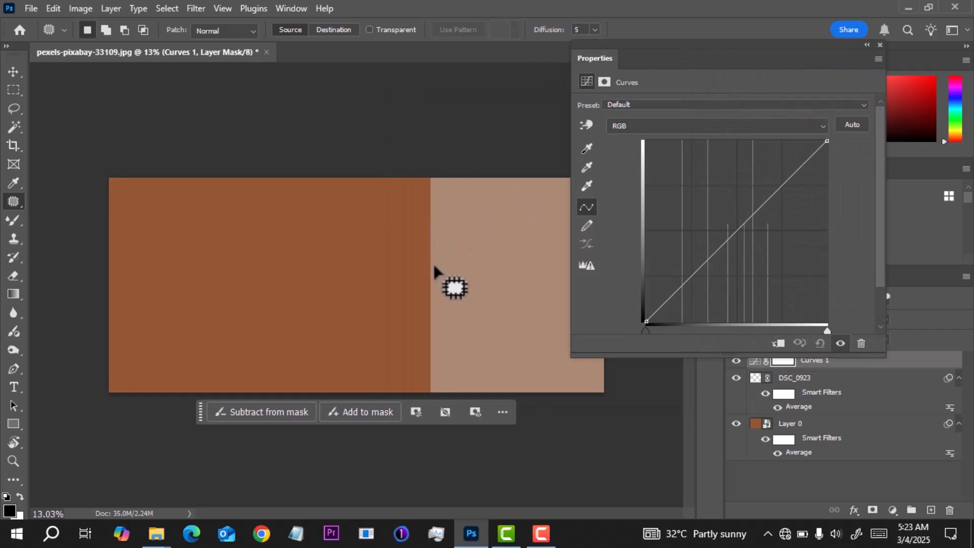
# Step: Set the Curves midtone target to the averaged forest brown (965733) without saving it as default, and sample the averaged portrait as gray point
pyautogui.scroll(-1, 376, 260)
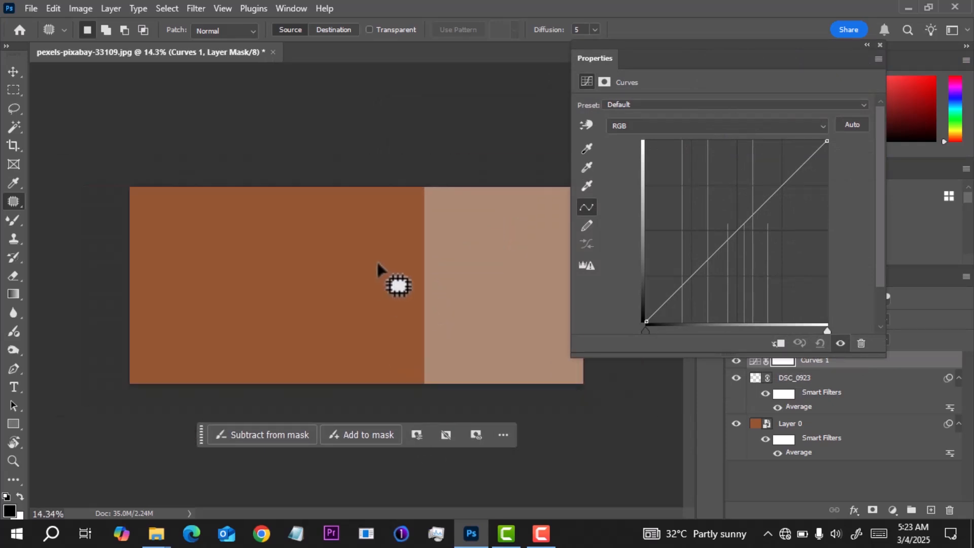
pyautogui.scroll(2, 335, 258)
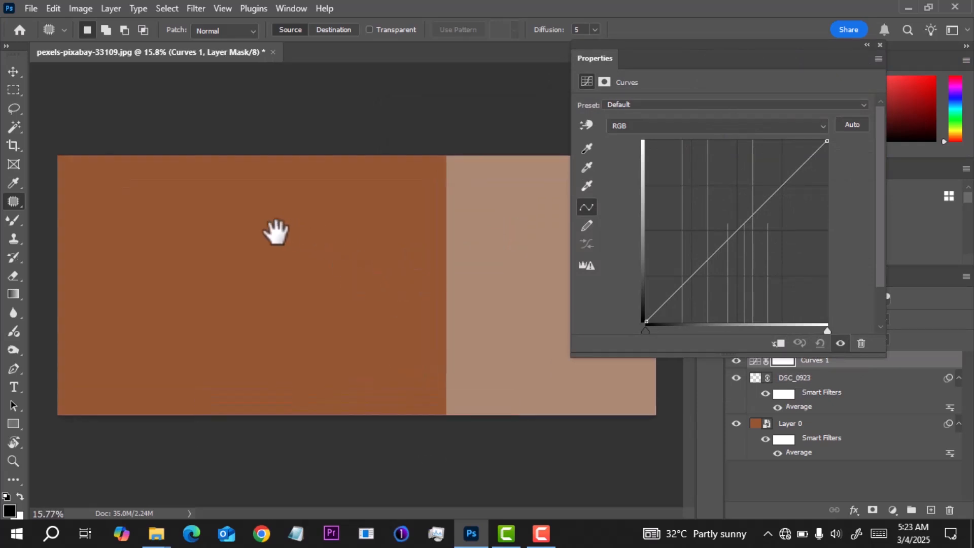
pyautogui.scroll(-3, 309, 232)
pyautogui.scroll(1, 416, 261)
pyautogui.scroll(-1, 416, 261)
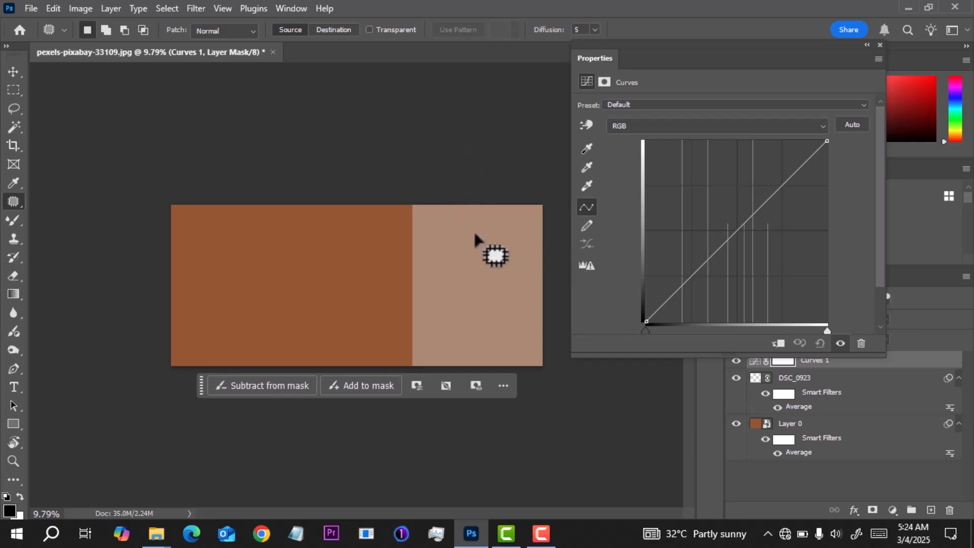
pyautogui.moveTo(664, 54); pyautogui.dragTo(639, 15)
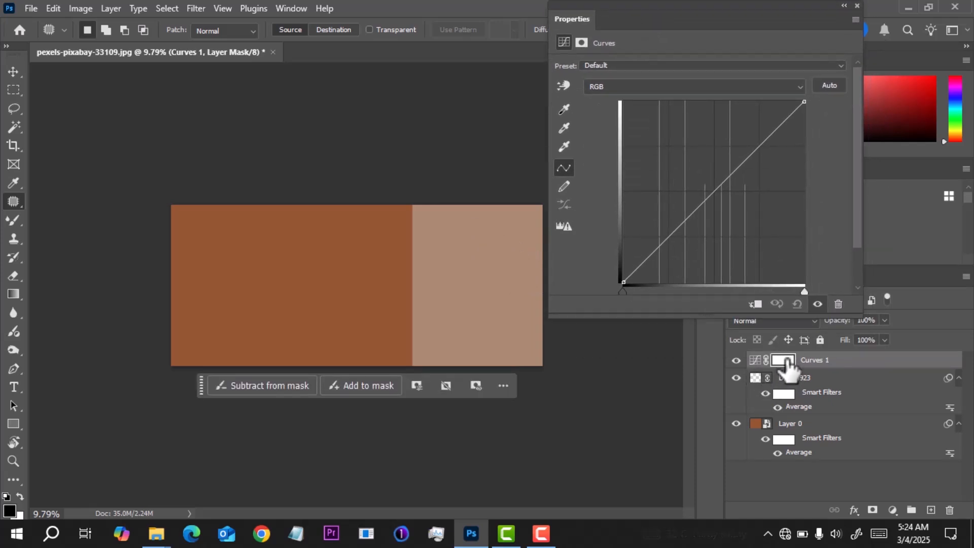
pyautogui.click(756, 362)
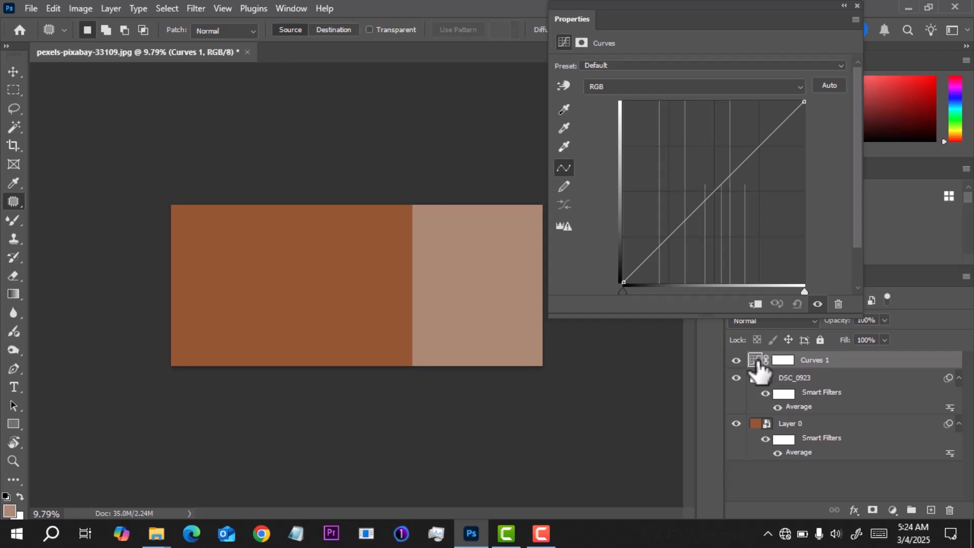
pyautogui.doubleClick(561, 128)
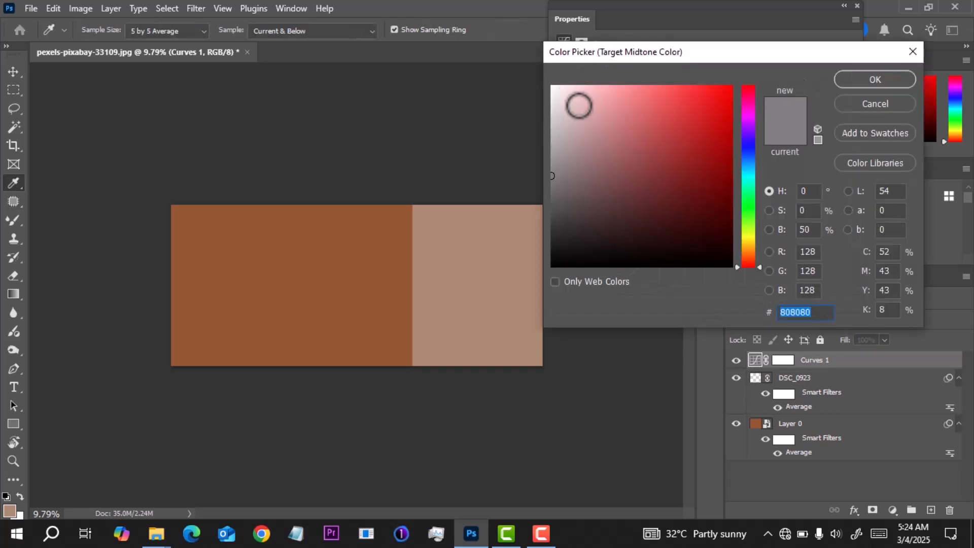
pyautogui.click(326, 273)
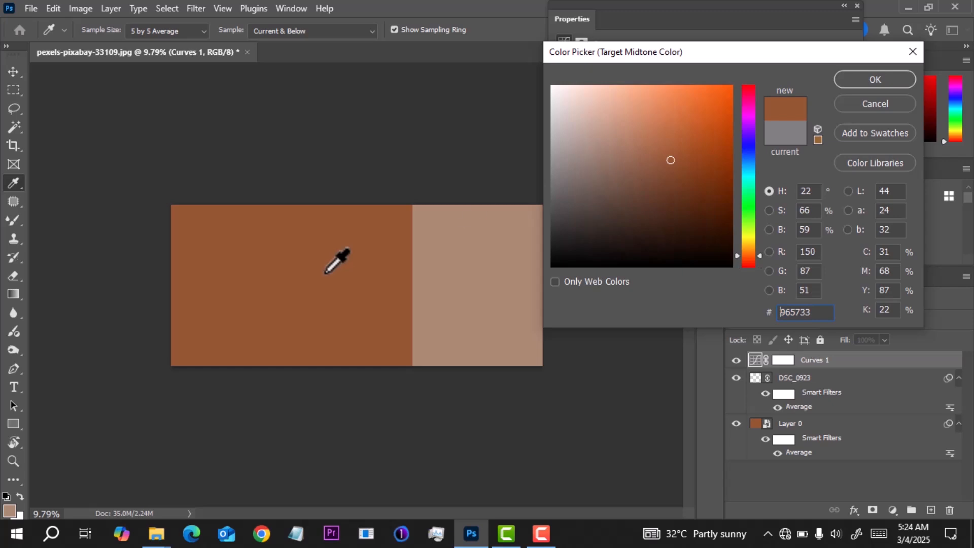
pyautogui.click(865, 78)
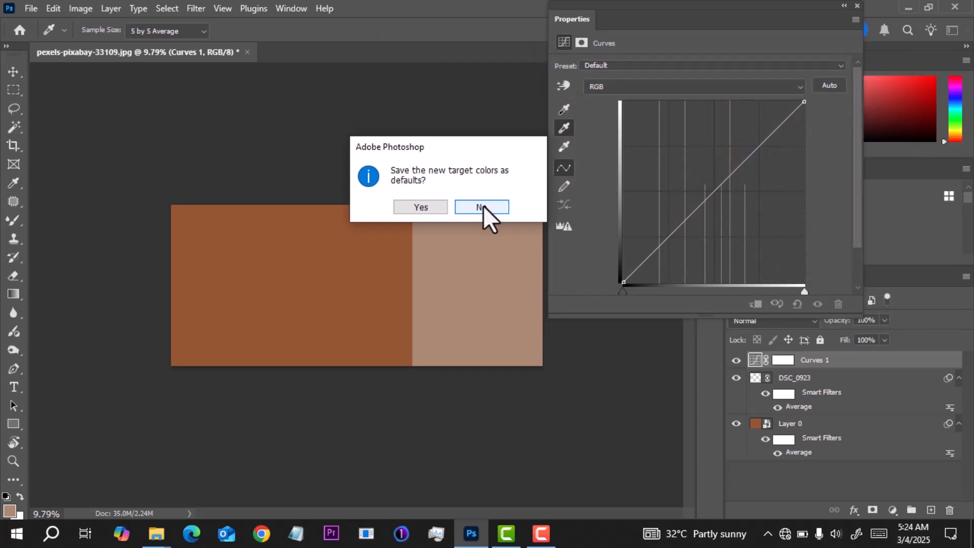
pyautogui.click(483, 206)
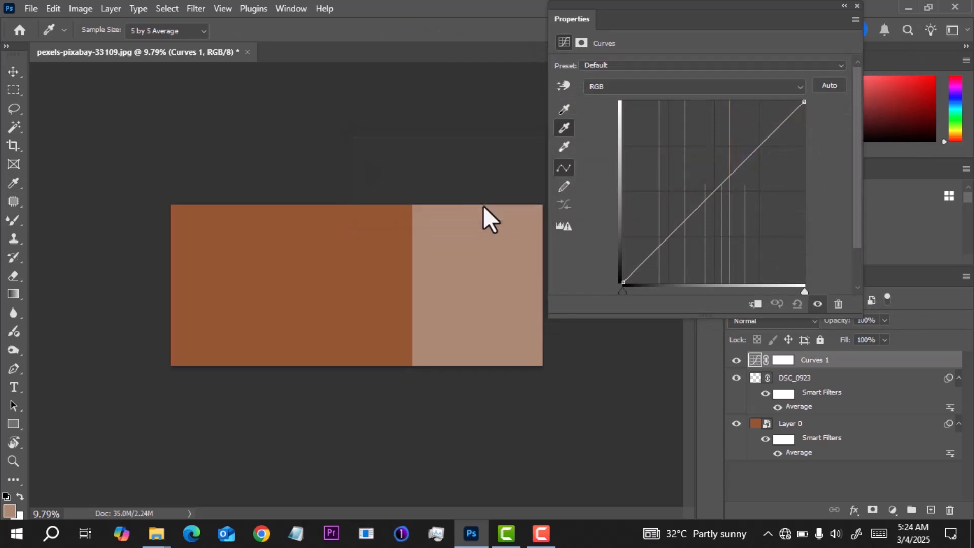
pyautogui.click(477, 258)
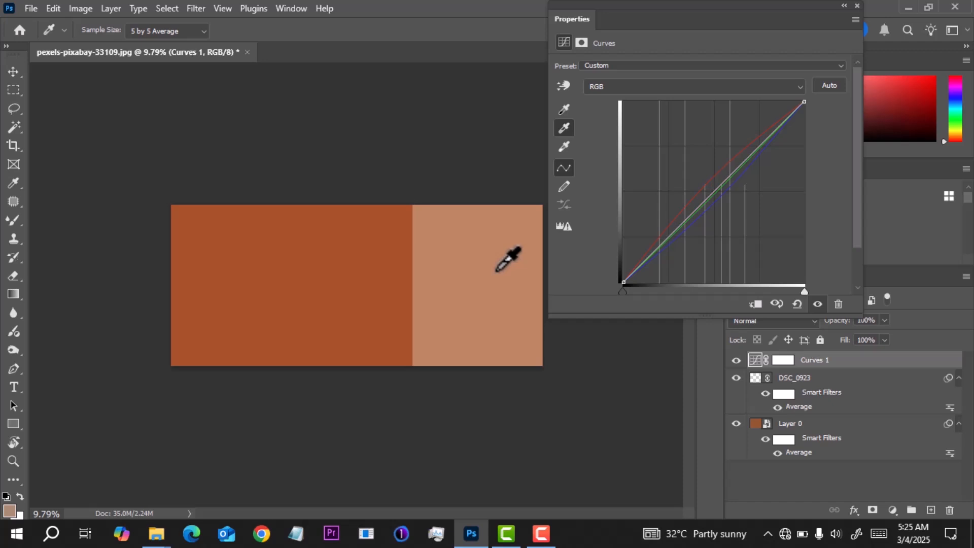
# Step: Clip the Curves 1 adjustment to the DSC_0923 layer and compare the averaged portrait color with the adjustment off and on
pyautogui.click(758, 306)
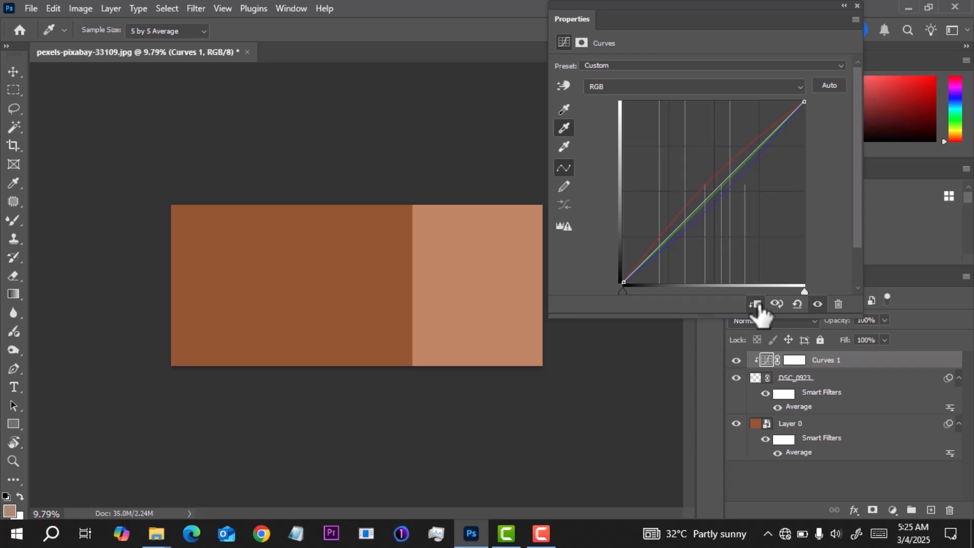
pyautogui.click(736, 378)
pyautogui.click(736, 359)
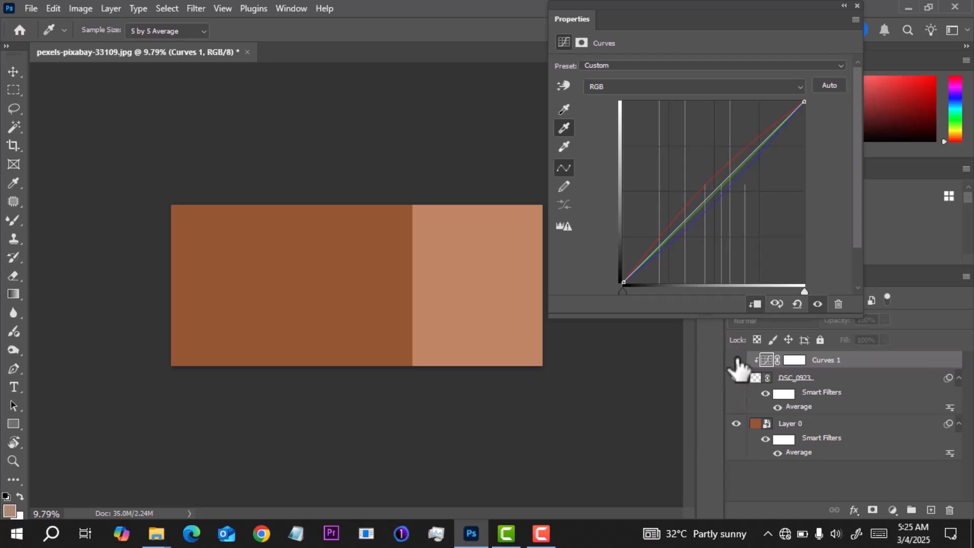
pyautogui.click(737, 361)
pyautogui.click(737, 378)
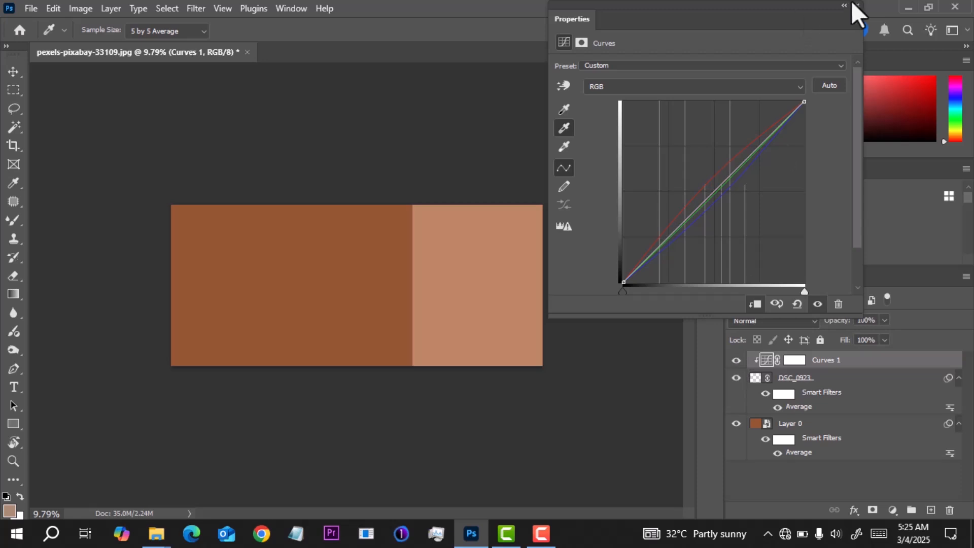
pyautogui.click(844, 6)
pyautogui.hotkey('ctrl', '+')
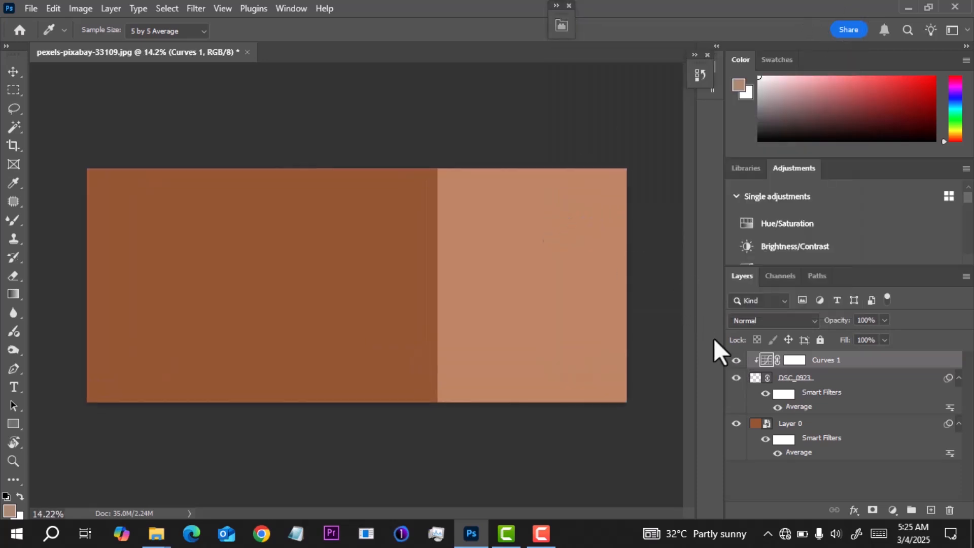
pyautogui.click(736, 360)
pyautogui.click(737, 360)
pyautogui.scroll(-1, 532, 190)
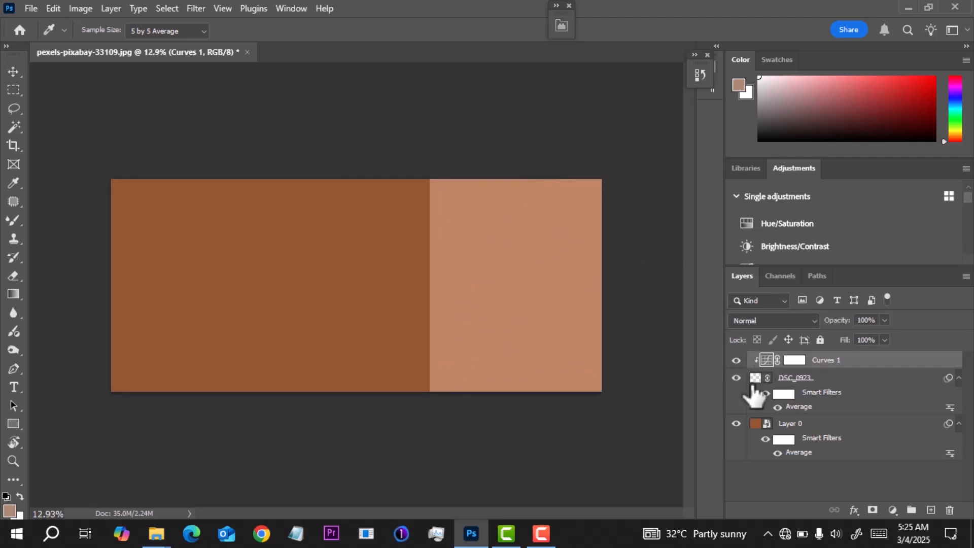
# Step: Preview the actual photos by turning off the Average smart filters on DSC_0923 and Layer 0, and turn both filters back on
pyautogui.click(778, 407)
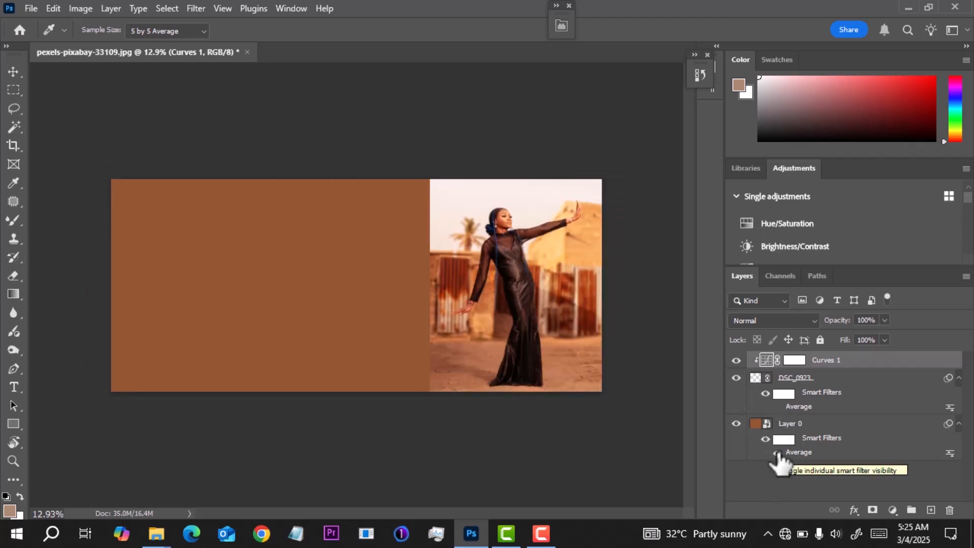
pyautogui.click(776, 453)
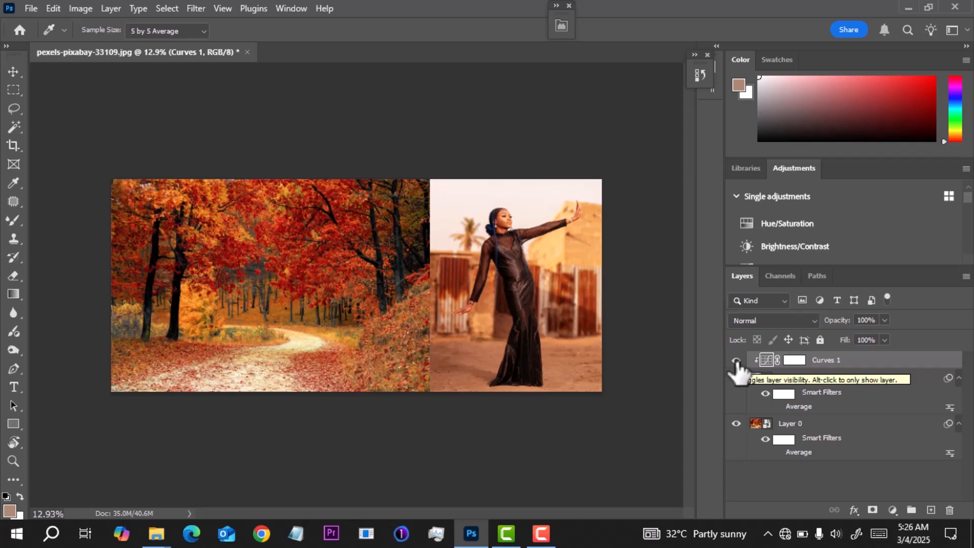
pyautogui.click(777, 406)
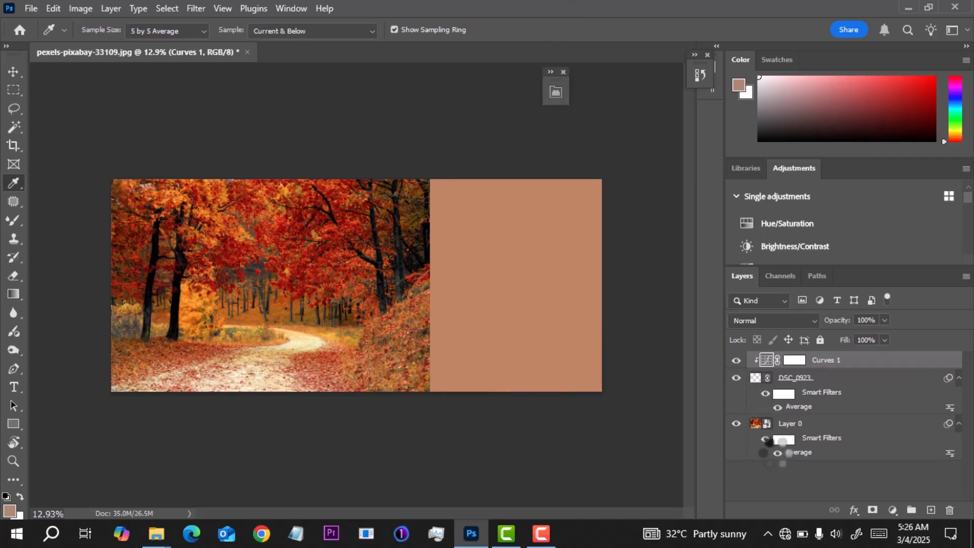
pyautogui.click(777, 453)
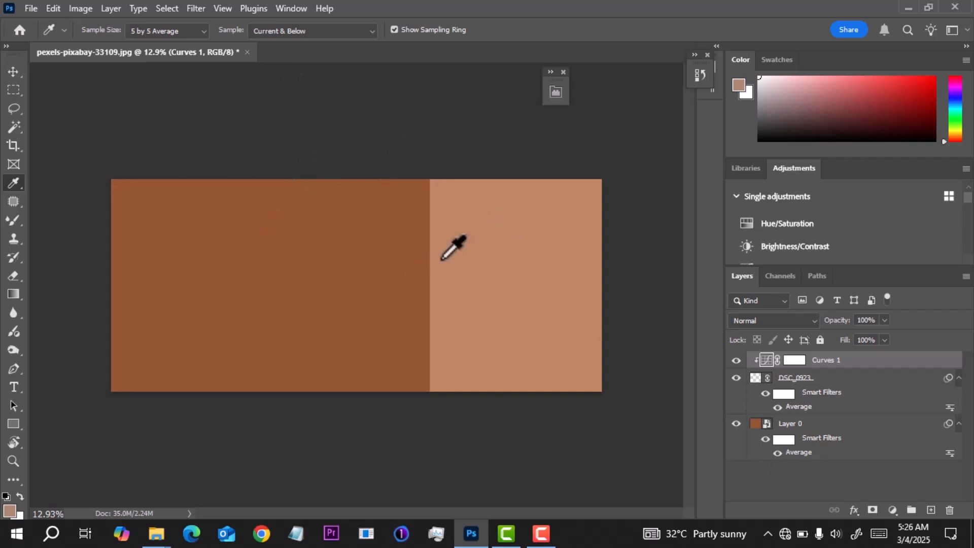
# Step: Reopen the Curves 1 settings and move the RGB black point inward to darken the averaged portrait color toward the forest brown
pyautogui.doubleClick(767, 360)
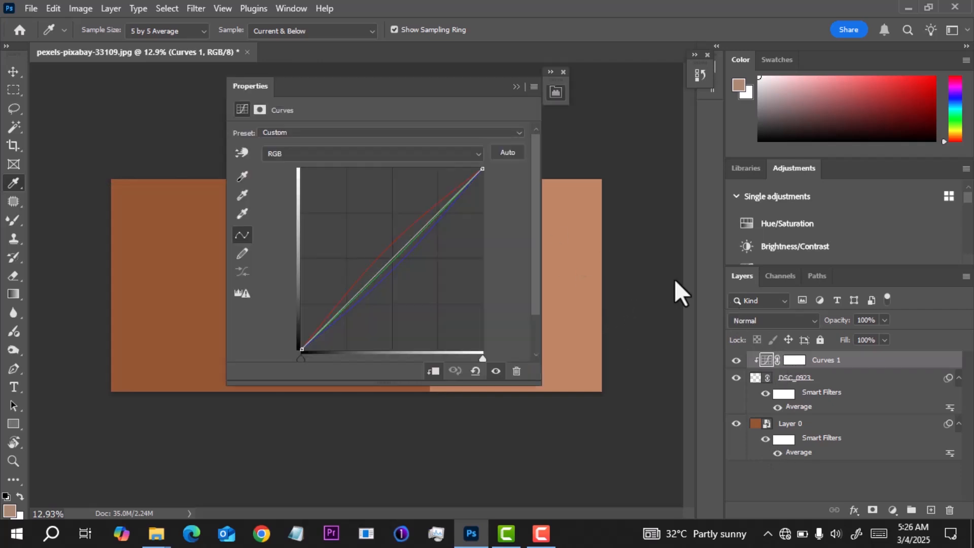
pyautogui.moveTo(383, 80); pyautogui.dragTo(738, 118)
pyautogui.scroll(1, 434, 281)
pyautogui.scroll(3, 434, 281)
pyautogui.moveTo(423, 261); pyautogui.dragTo(270, 231)
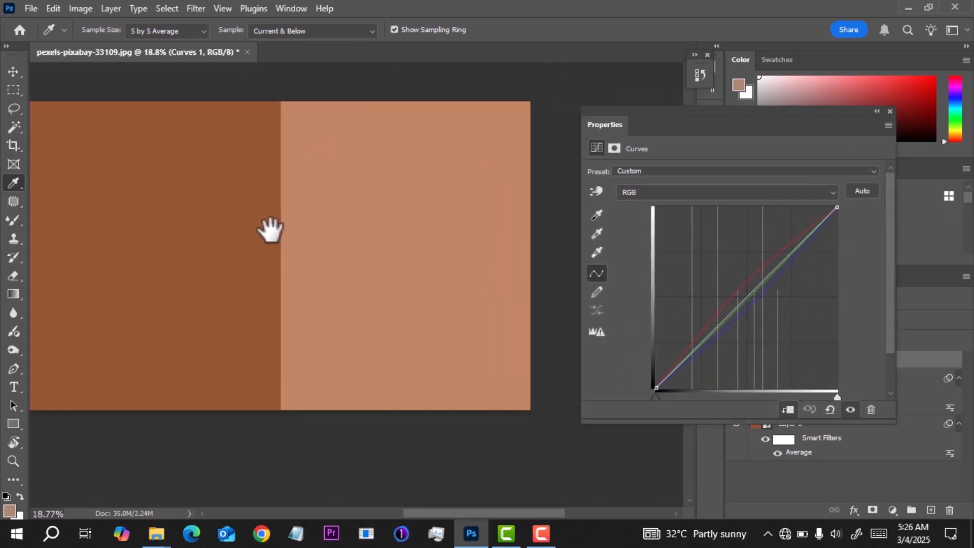
pyautogui.scroll(-3, 270, 233)
pyautogui.scroll(1, 381, 269)
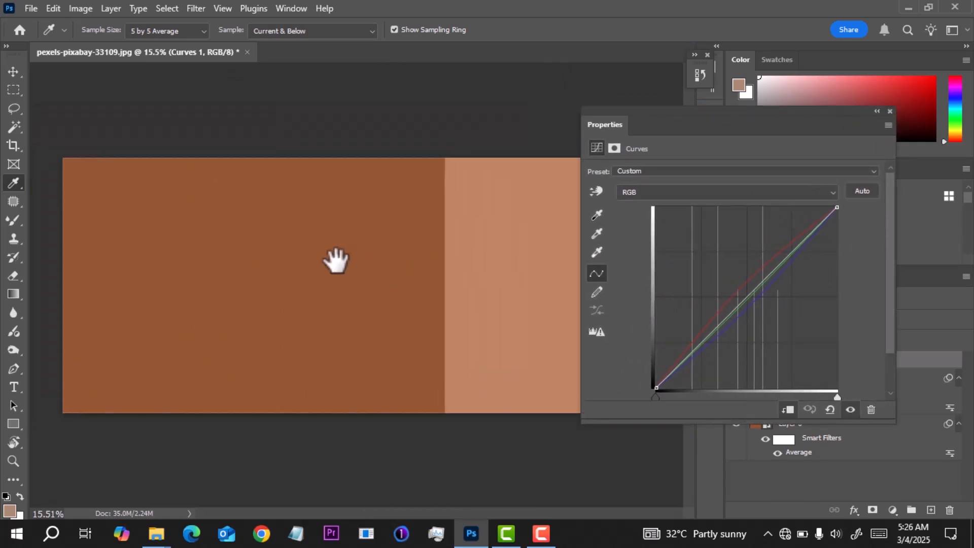
pyautogui.moveTo(706, 123); pyautogui.dragTo(778, 31)
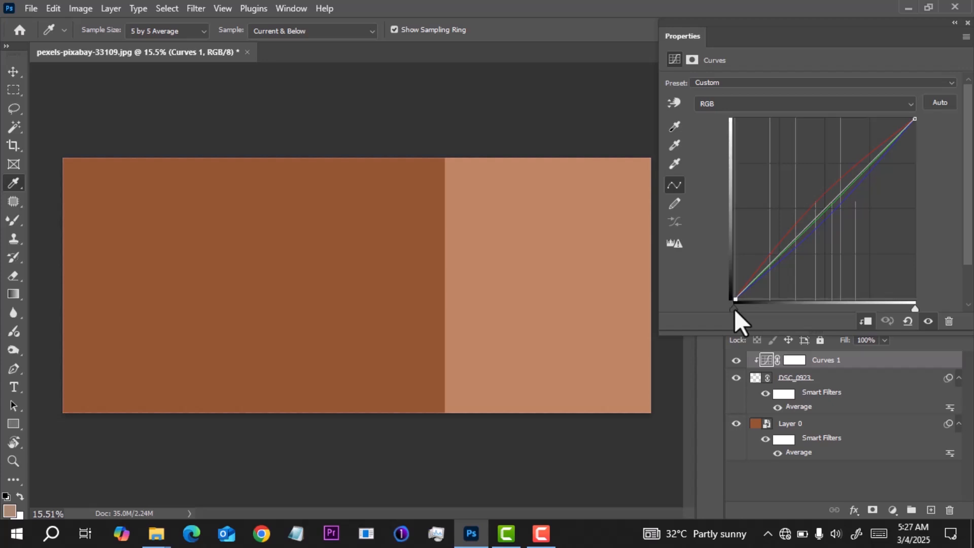
pyautogui.moveTo(735, 311); pyautogui.dragTo(772, 314)
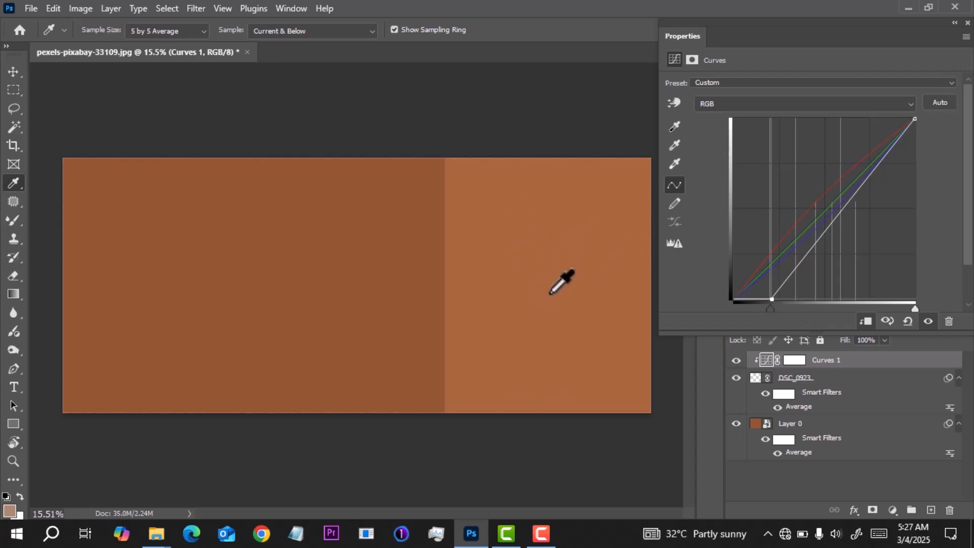
# Step: Lower the green curve's midtones slightly in Curves 1 and fine-tune the midtone point of the red curve
pyautogui.click(768, 106)
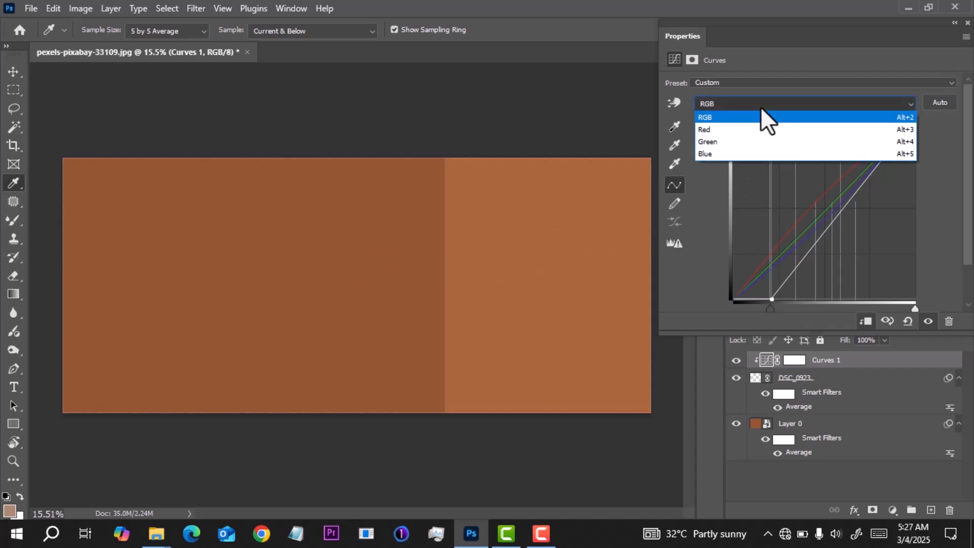
pyautogui.click(755, 142)
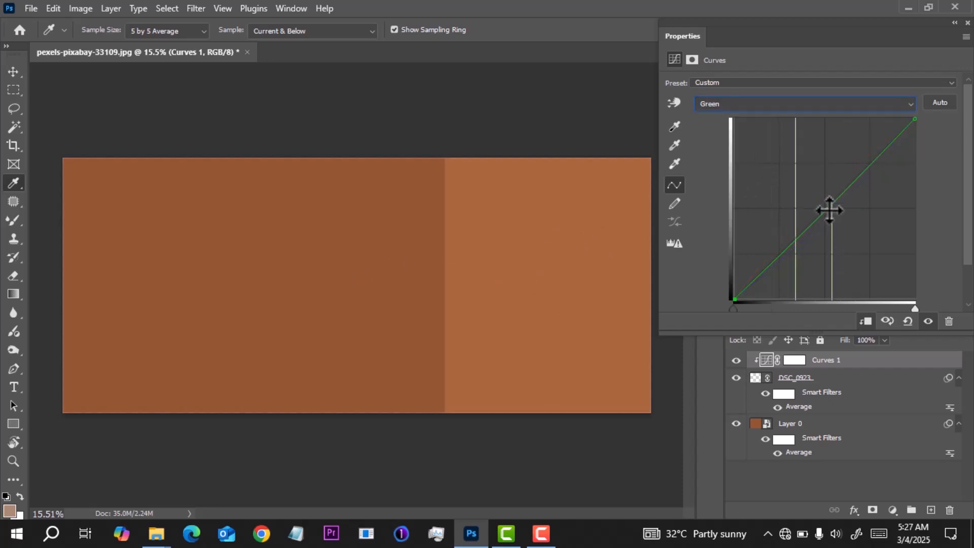
pyautogui.moveTo(828, 209); pyautogui.dragTo(829, 210)
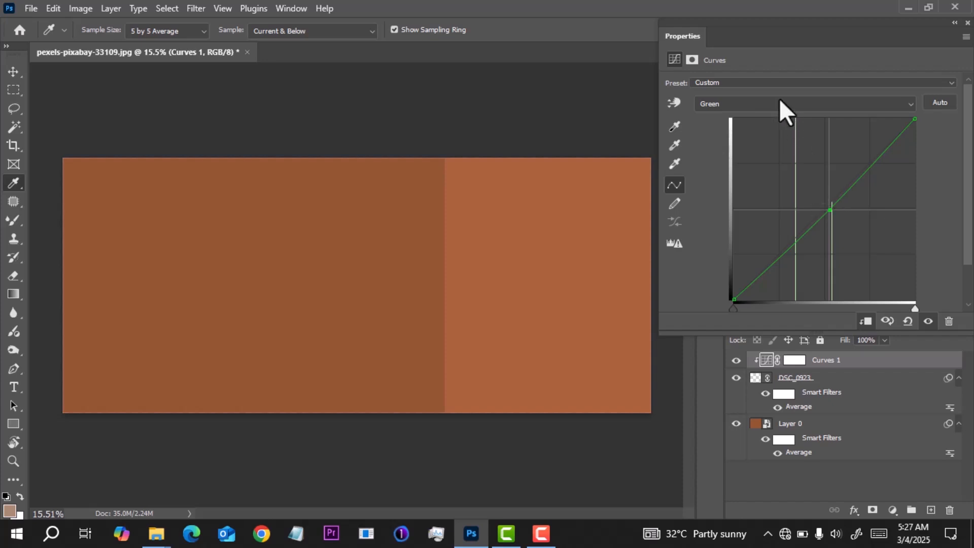
pyautogui.click(767, 100)
pyautogui.click(727, 129)
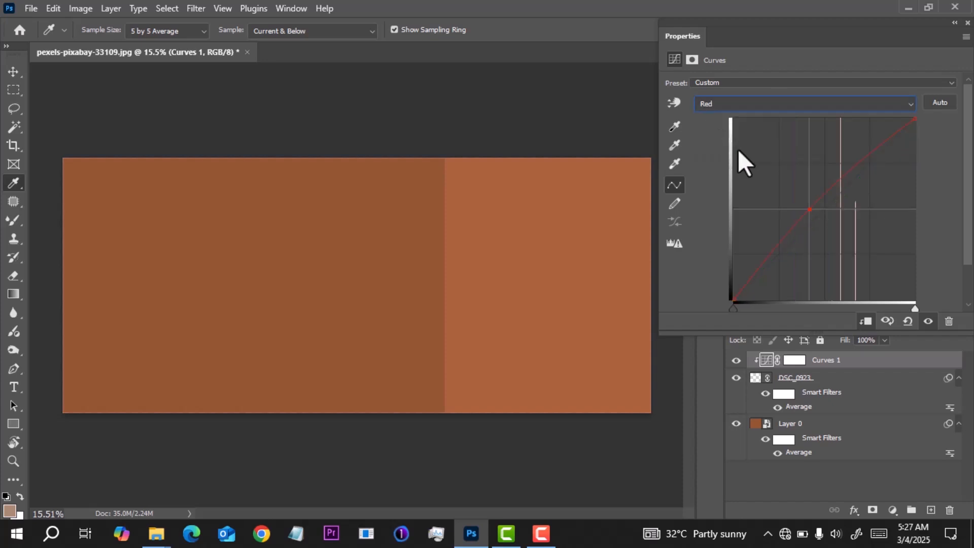
pyautogui.moveTo(810, 210); pyautogui.dragTo(807, 208)
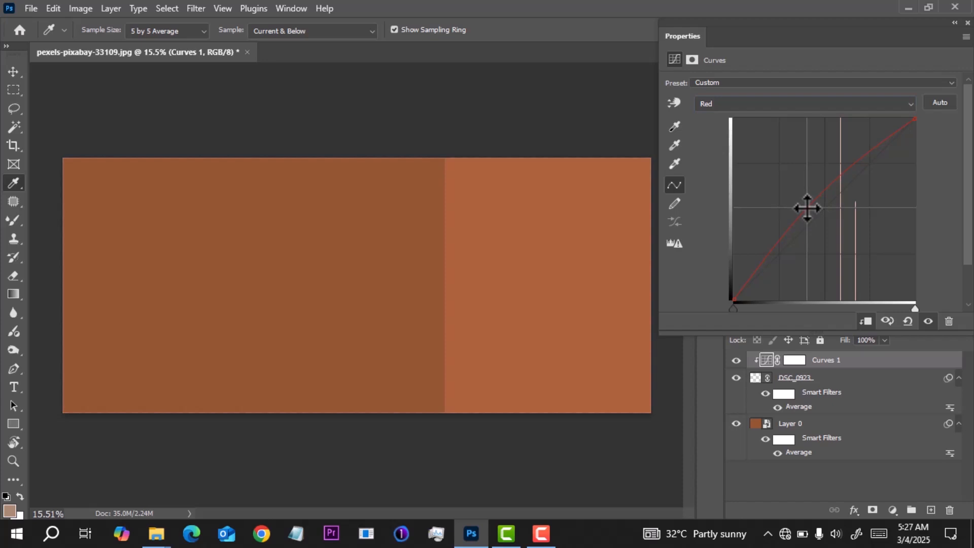
pyautogui.moveTo(807, 208); pyautogui.dragTo(809, 210)
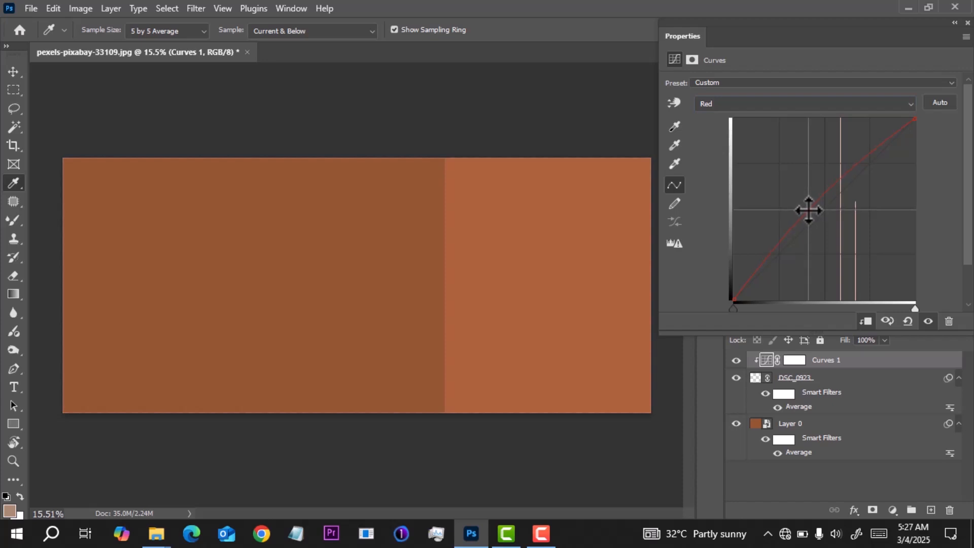
# Step: Fine-tune the blue curve's midtone point, nudge the RGB black point slightly further inward, and close the Curves settings
pyautogui.click(727, 103)
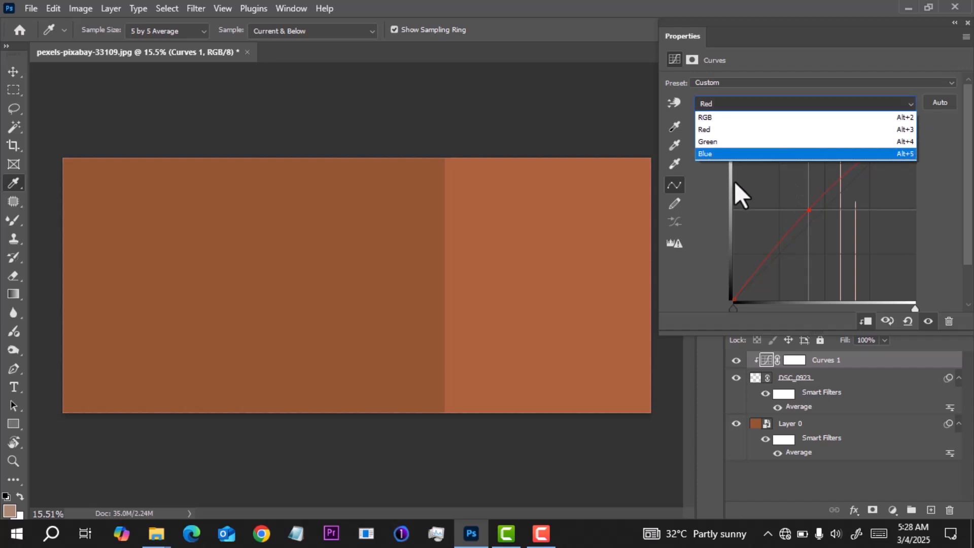
pyautogui.click(730, 155)
pyautogui.moveTo(830, 211); pyautogui.dragTo(840, 210)
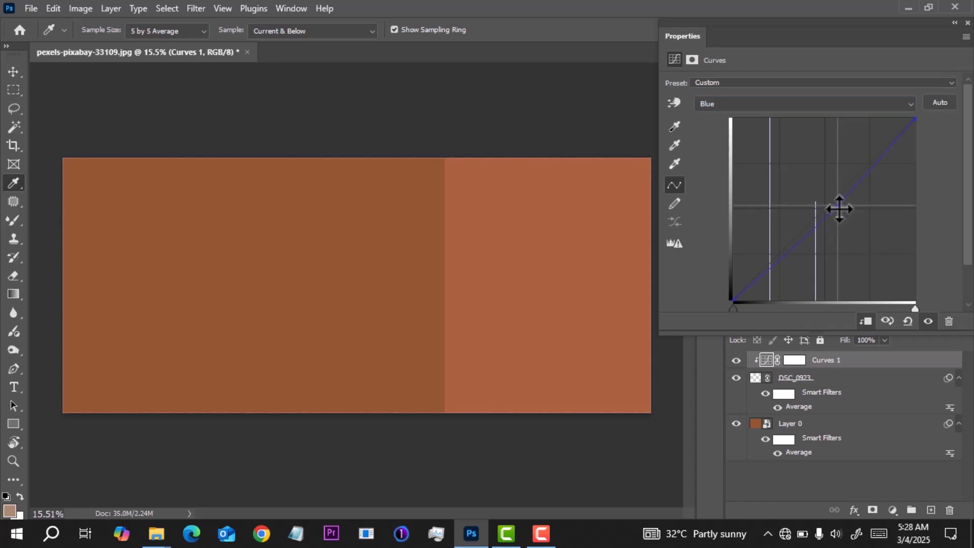
pyautogui.click(716, 106)
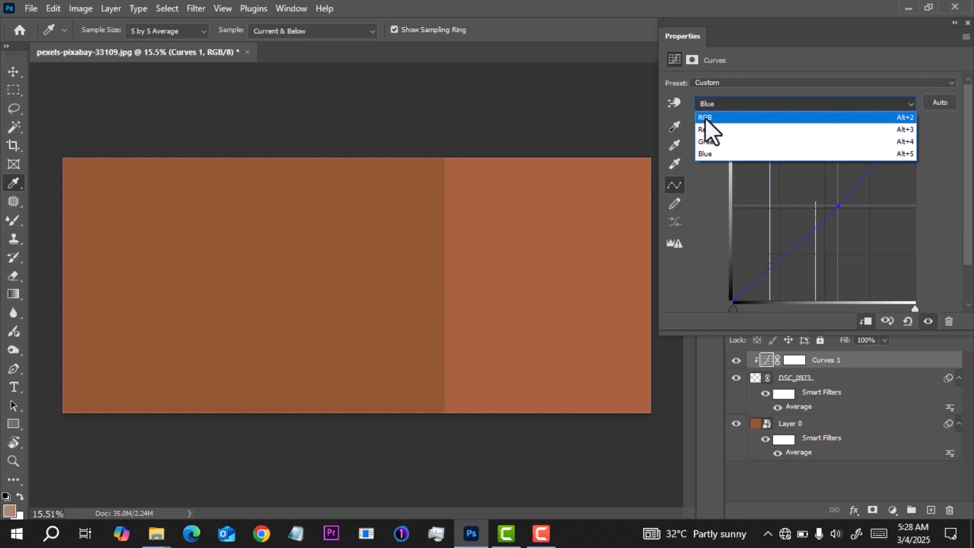
pyautogui.click(706, 119)
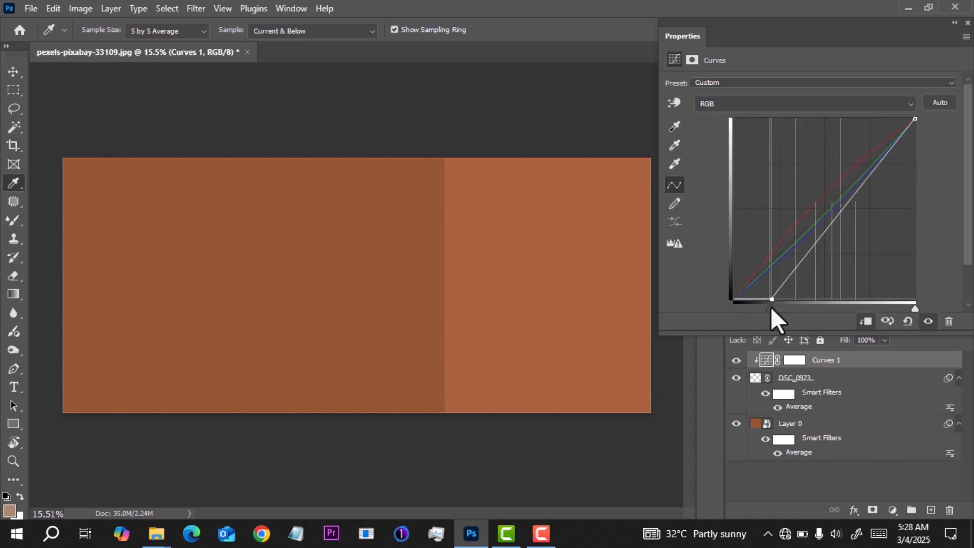
pyautogui.moveTo(771, 306); pyautogui.dragTo(772, 307)
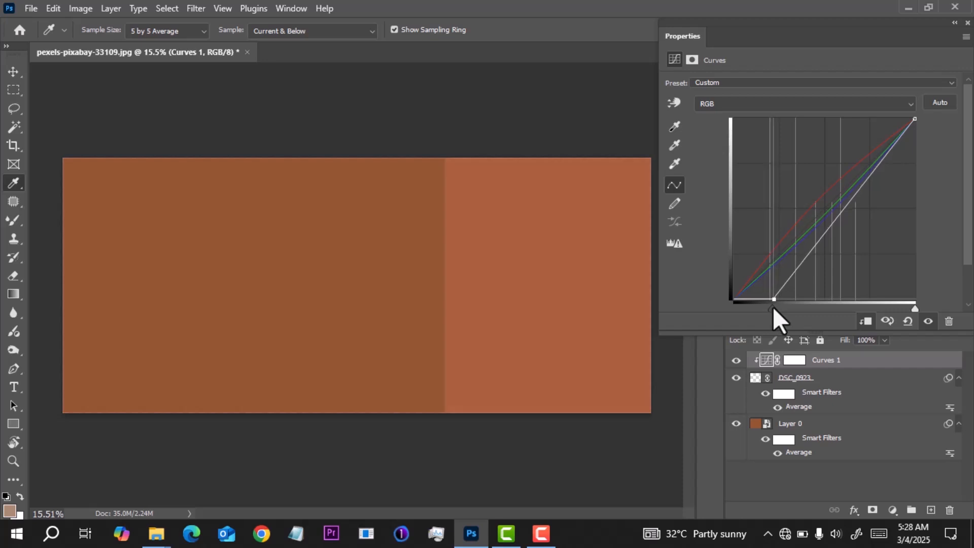
pyautogui.click(955, 23)
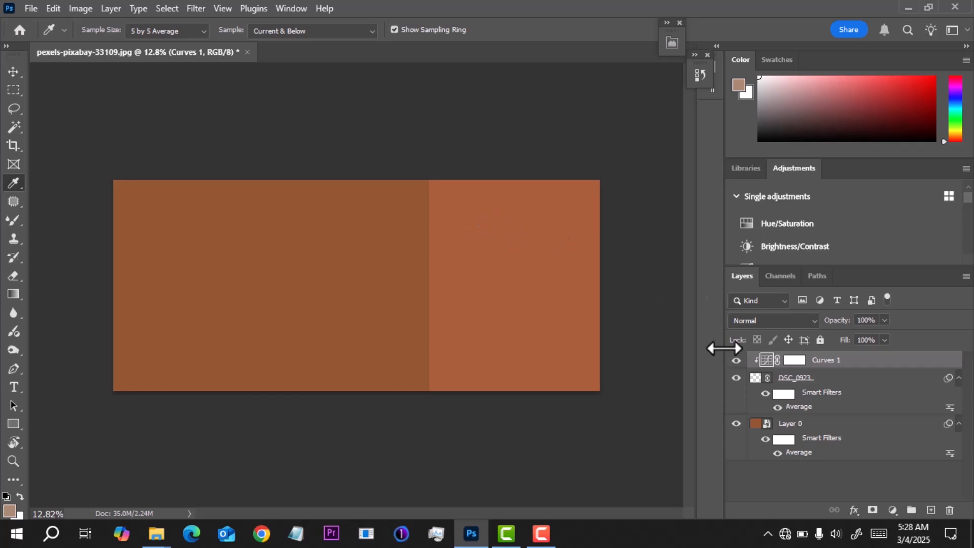
# Step: Compare the averaged portrait color with Curves 1 off and on, and turn off the Average filters on DSC_0923 and Layer 0
pyautogui.click(737, 361)
pyautogui.click(736, 360)
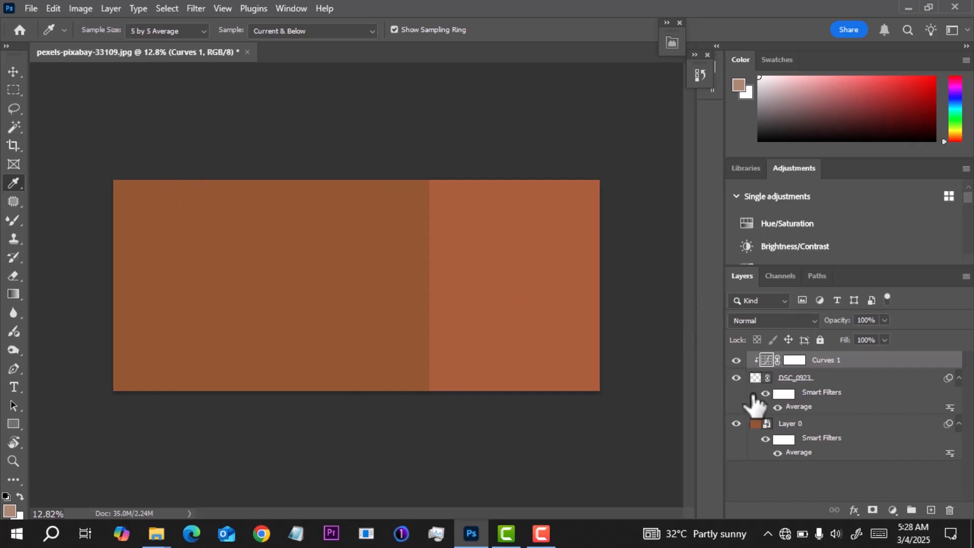
pyautogui.click(778, 407)
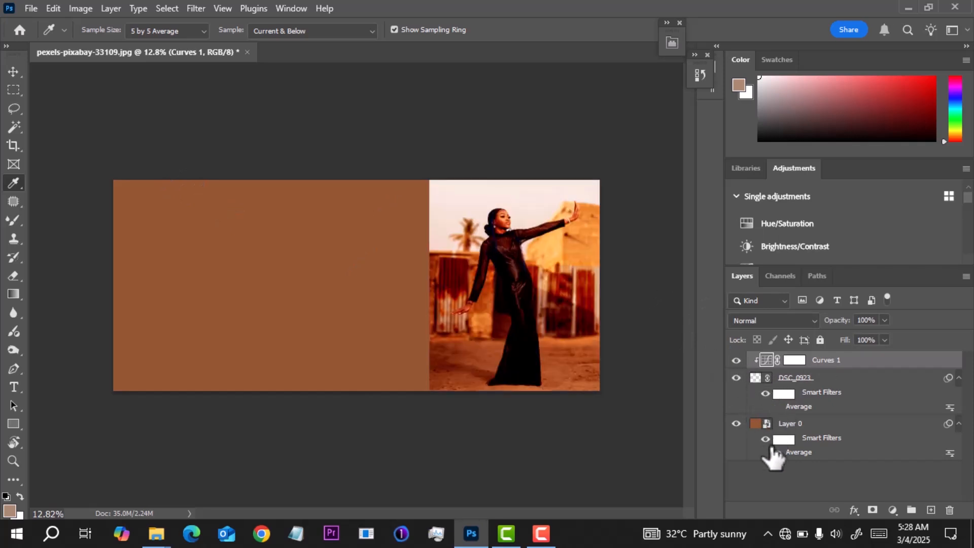
pyautogui.click(777, 453)
pyautogui.scroll(1, 509, 290)
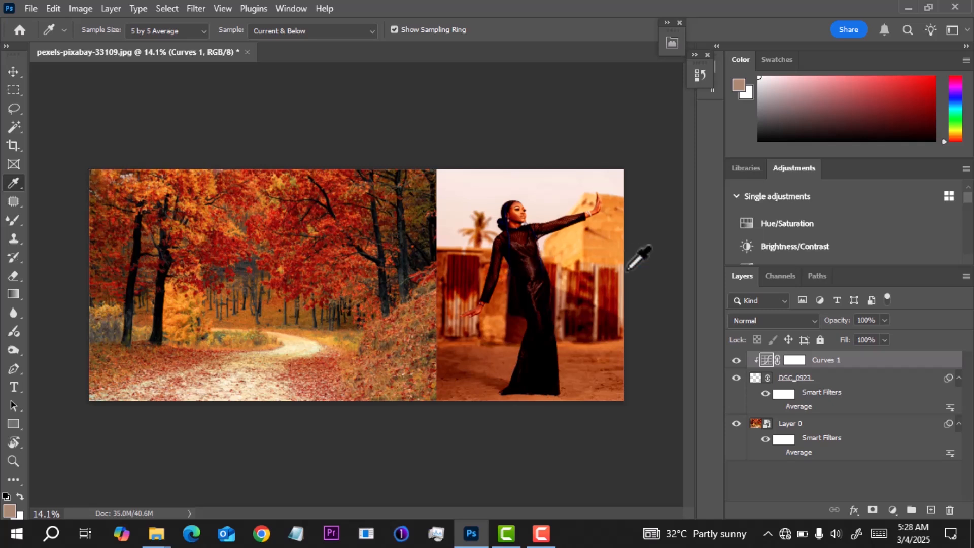
# Step: Try a lower opacity on Curves 1, restore it to 100%, and compare the portrait with the adjustment off and on
pyautogui.click(885, 320)
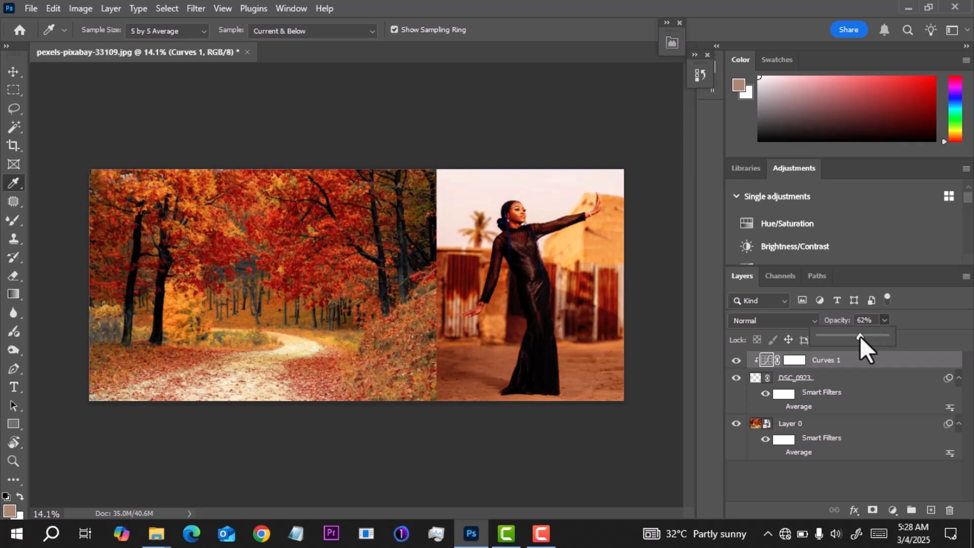
pyautogui.moveTo(860, 336); pyautogui.dragTo(901, 336)
pyautogui.click(738, 361)
pyautogui.click(736, 361)
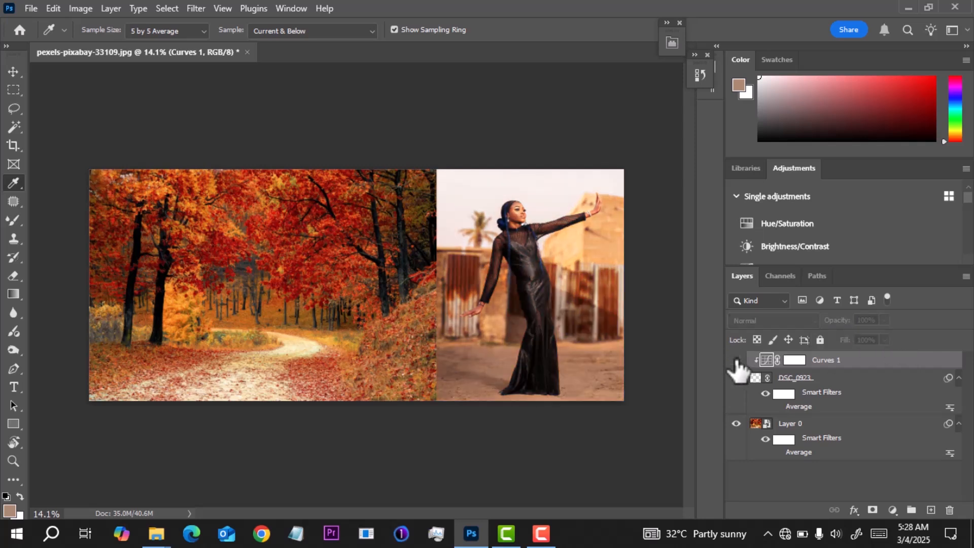
pyautogui.click(737, 361)
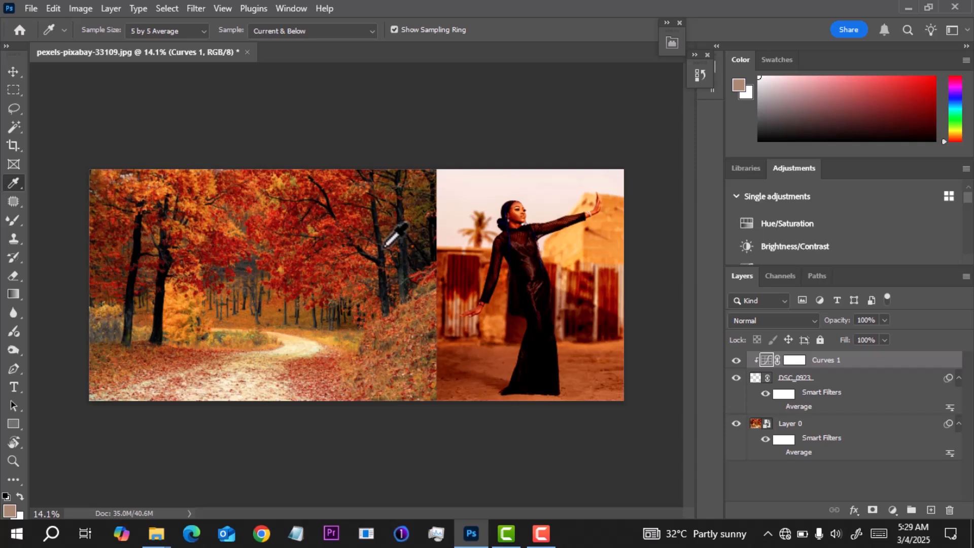
# Step: Select the woman on the DSC_0923 layer with the Object Selection tool and mask out her background
pyautogui.click(836, 382)
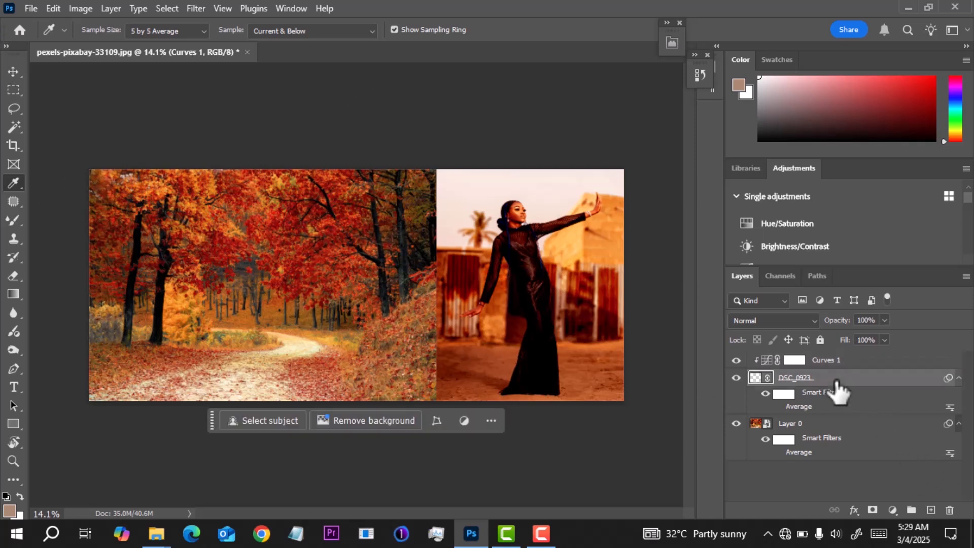
pyautogui.moveTo(17, 129)
pyautogui.mouseDown()
pyautogui.moveTo(86, 126)
pyautogui.moveTo(14, 129)
pyautogui.mouseUp()
pyautogui.rightClick(20, 130)
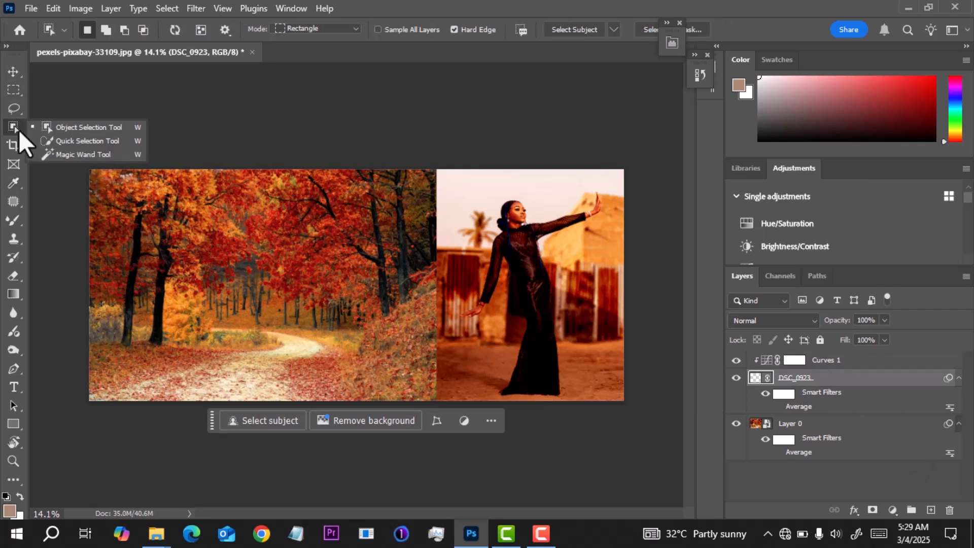
pyautogui.click(79, 126)
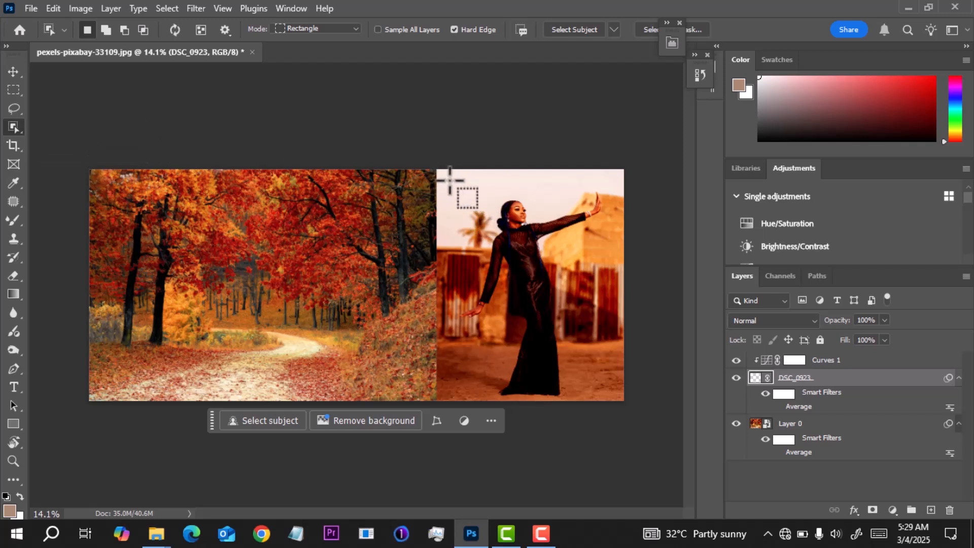
pyautogui.moveTo(454, 180); pyautogui.dragTo(620, 401)
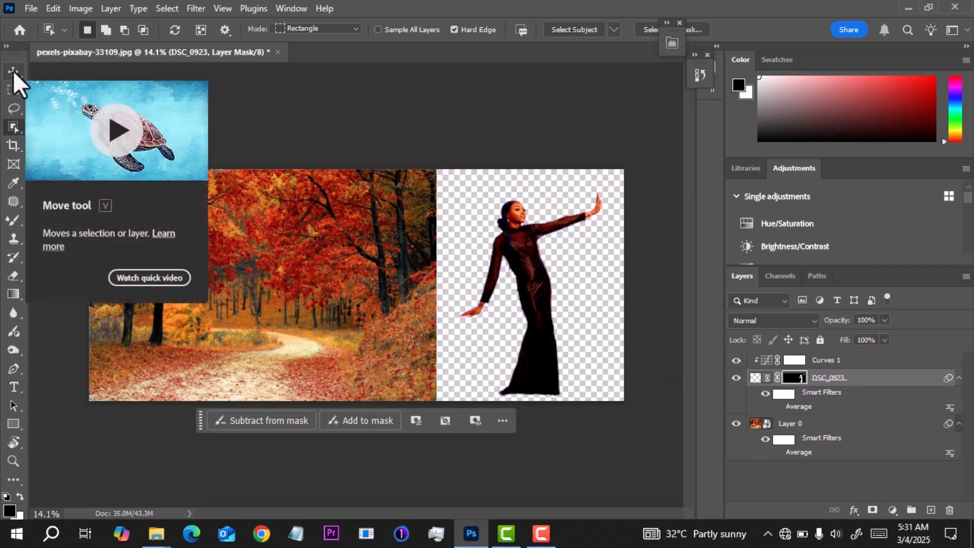
# Step: Move the cut-out woman onto the forest path and scale her down proportionally to about 37.5%
pyautogui.press('v')
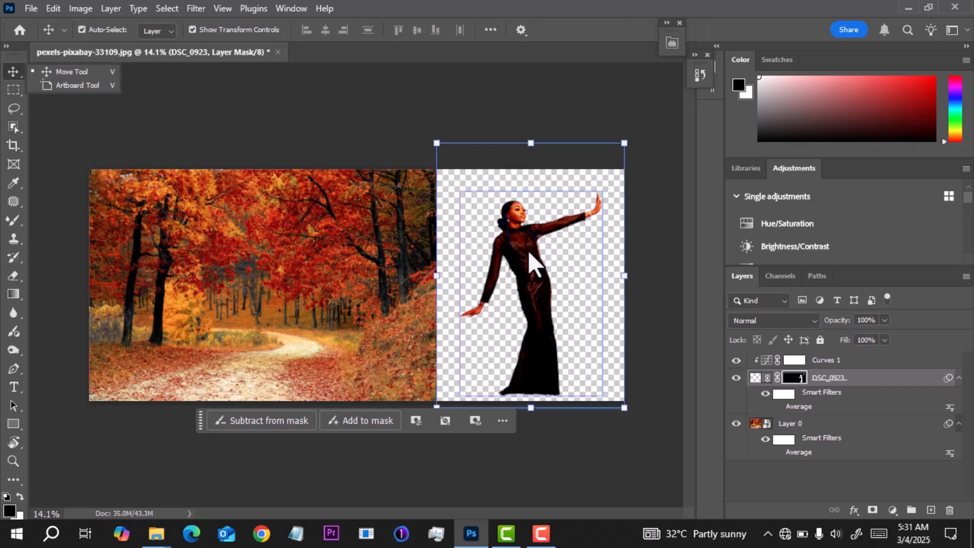
pyautogui.moveTo(526, 273); pyautogui.dragTo(254, 269)
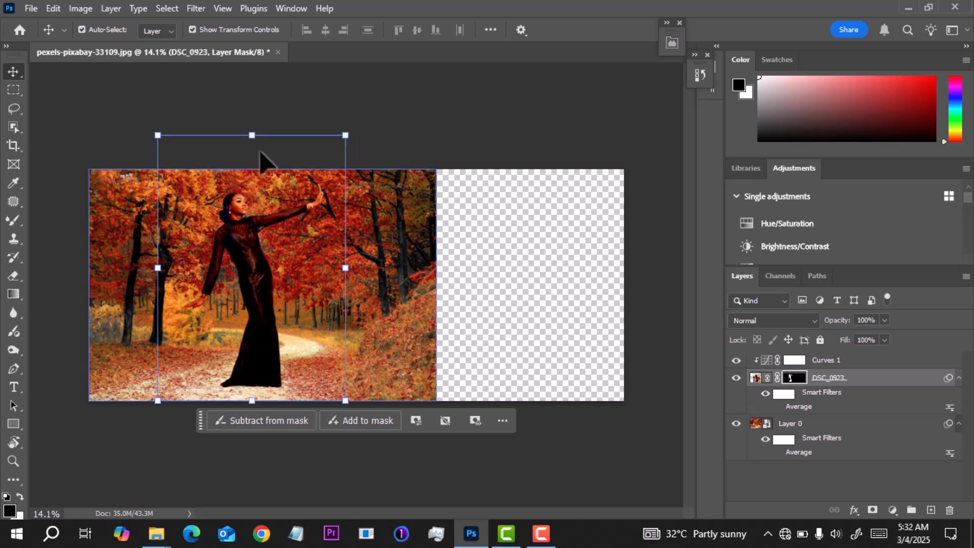
pyautogui.moveTo(251, 134); pyautogui.dragTo(258, 288)
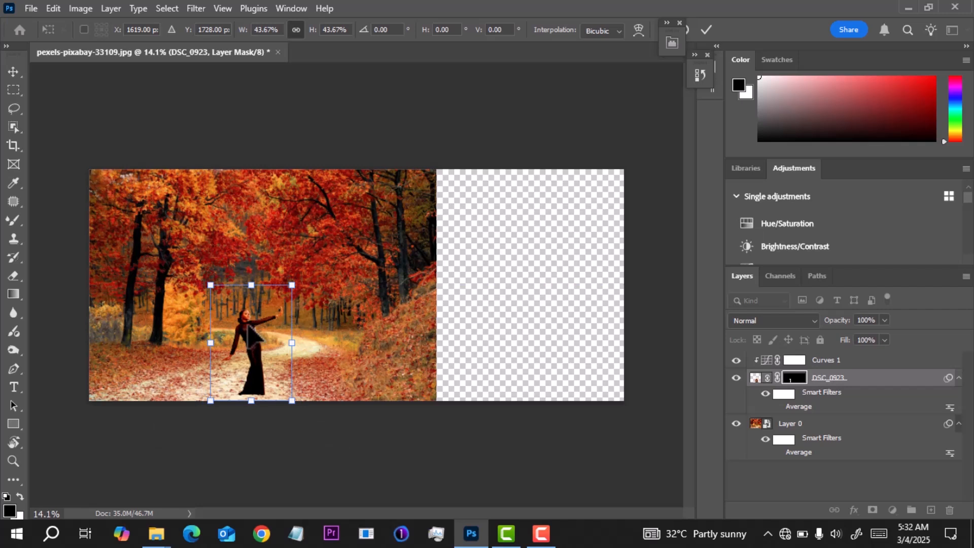
pyautogui.moveTo(250, 323)
pyautogui.mouseDown()
pyautogui.moveTo(254, 304)
pyautogui.moveTo(250, 320)
pyautogui.mouseUp()
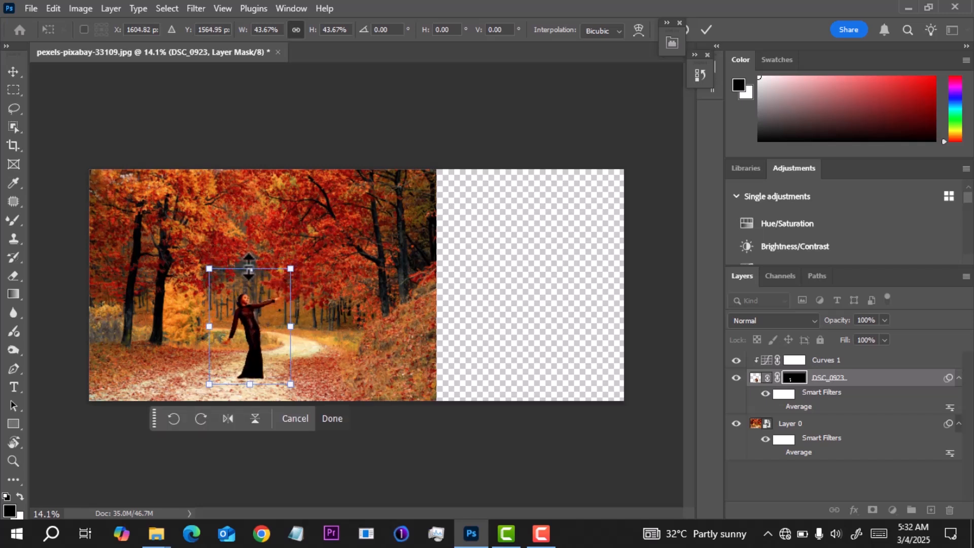
pyautogui.moveTo(250, 269); pyautogui.dragTo(252, 285)
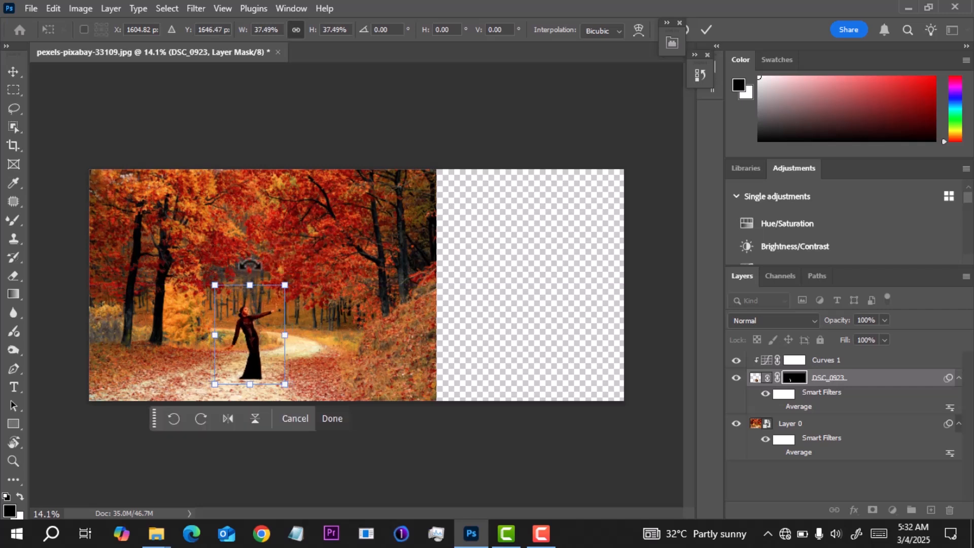
pyautogui.click(13, 201)
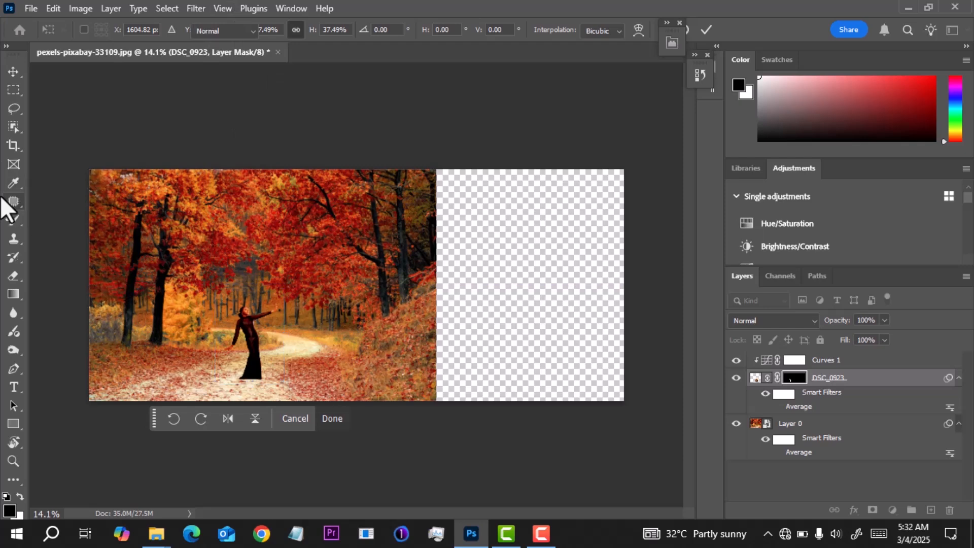
# Step: With the Curves 1 layer active, lasso the ground around the woman's feet using a 15 px feather and trim the selection's edge
pyautogui.scroll(3, 258, 310)
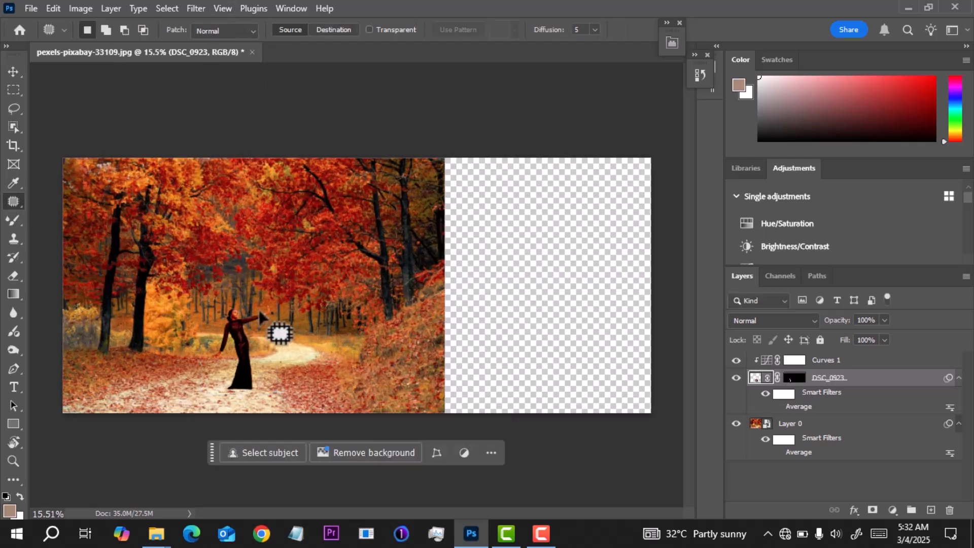
pyautogui.scroll(-2, 309, 261)
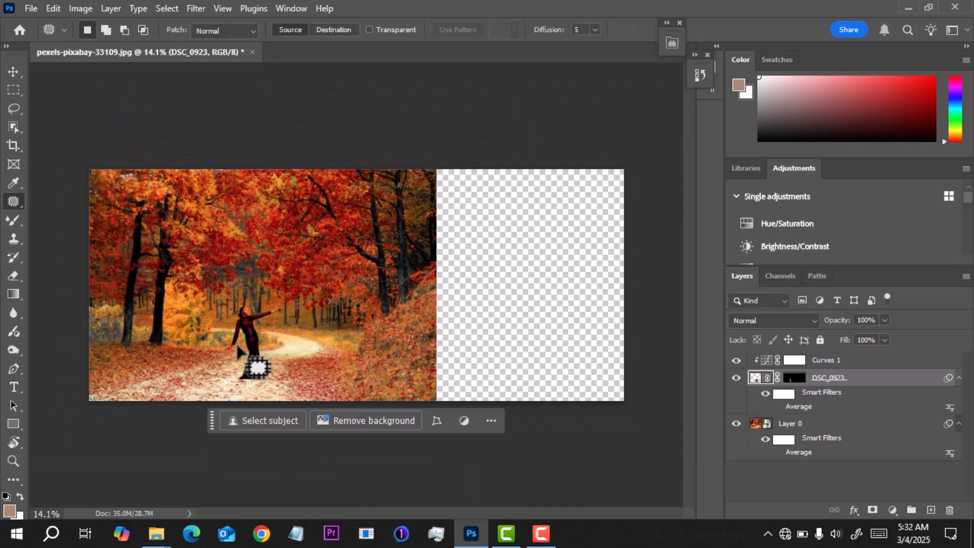
pyautogui.scroll(2, 240, 347)
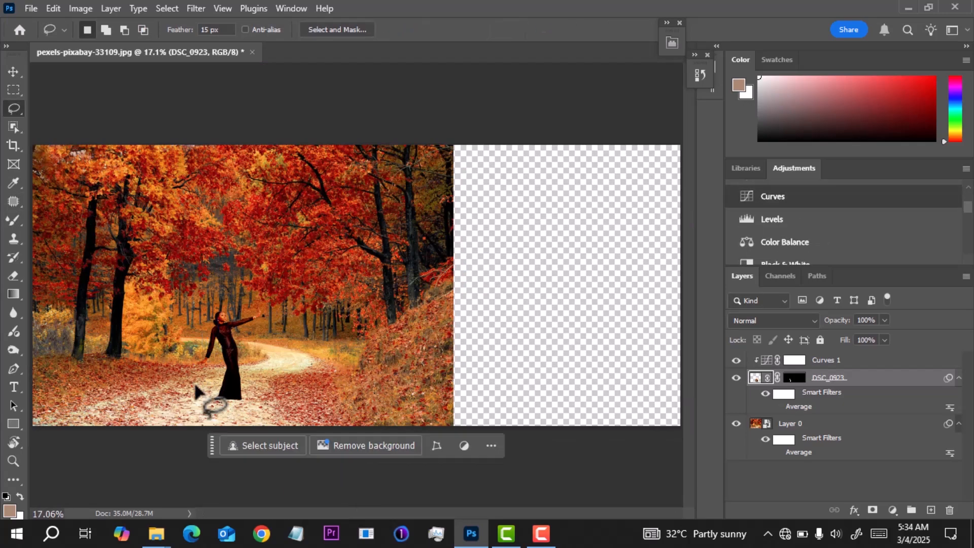
pyautogui.scroll(-1, 286, 343)
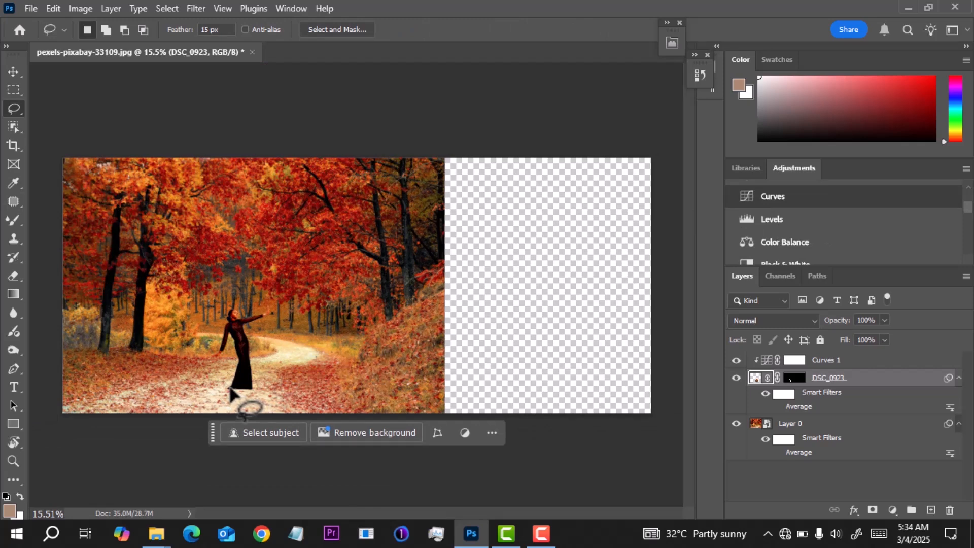
pyautogui.click(845, 363)
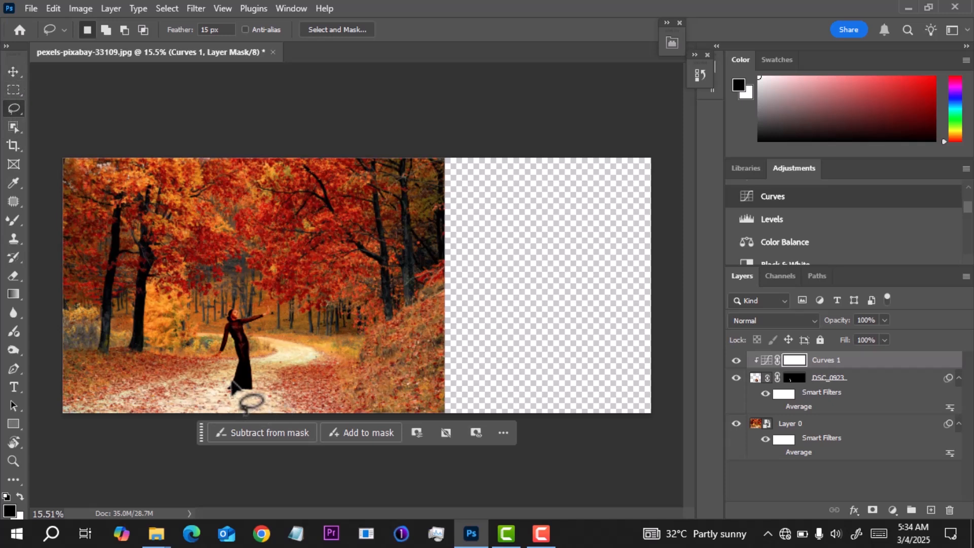
pyautogui.moveTo(231, 386)
pyautogui.mouseDown()
pyautogui.moveTo(198, 372)
pyautogui.moveTo(178, 383)
pyautogui.moveTo(229, 402)
pyautogui.moveTo(266, 392)
pyautogui.mouseUp()
pyautogui.press('shift')
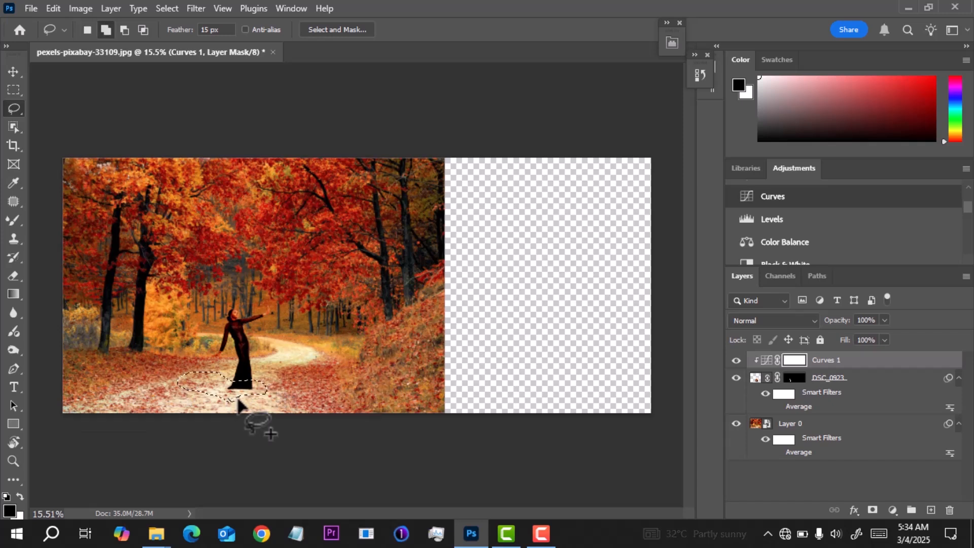
pyautogui.press('alt')
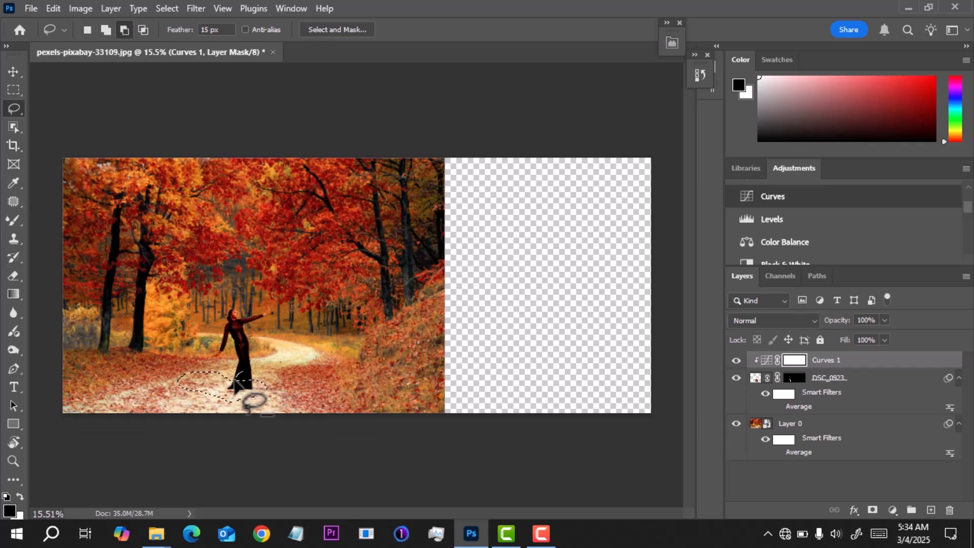
pyautogui.moveTo(249, 408); pyautogui.dragTo(272, 401)
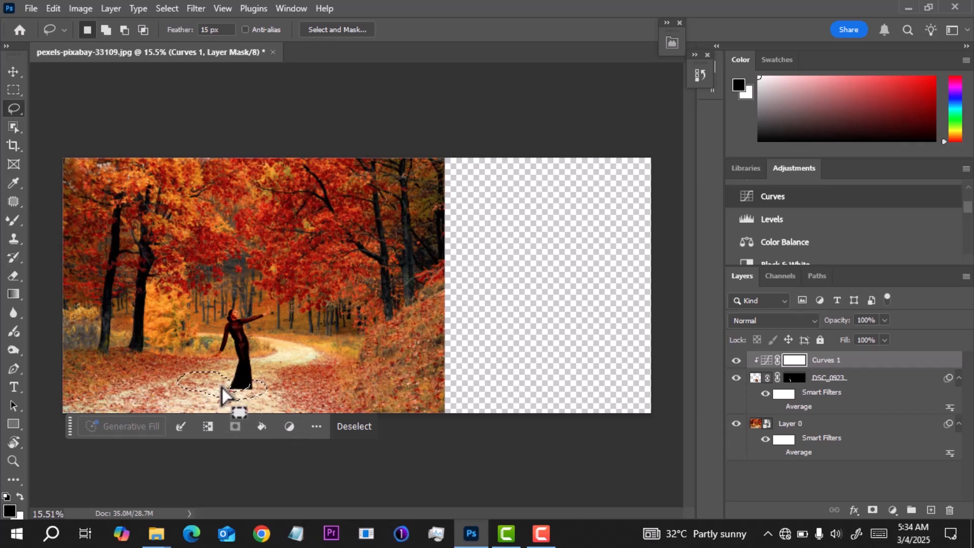
# Step: Add a Curves adjustment from the selection above Curves 1 and pull its midtones down to darken the ground at the woman's feet
pyautogui.click(764, 194)
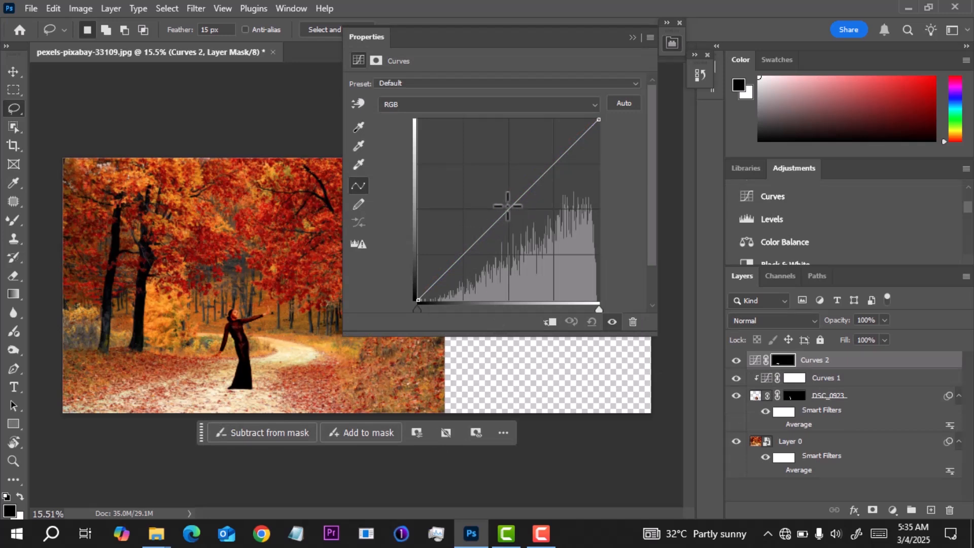
pyautogui.moveTo(511, 213); pyautogui.dragTo(526, 229)
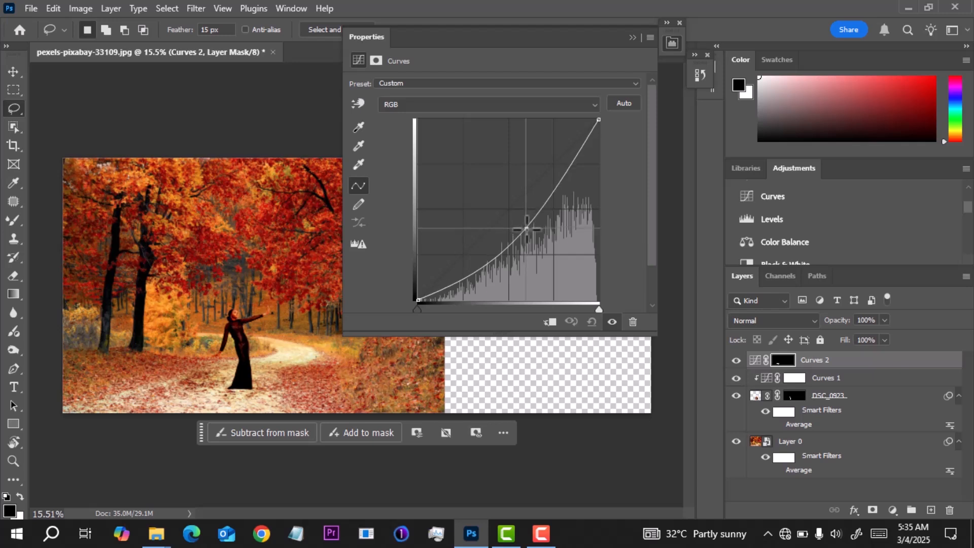
pyautogui.moveTo(527, 229); pyautogui.dragTo(509, 210)
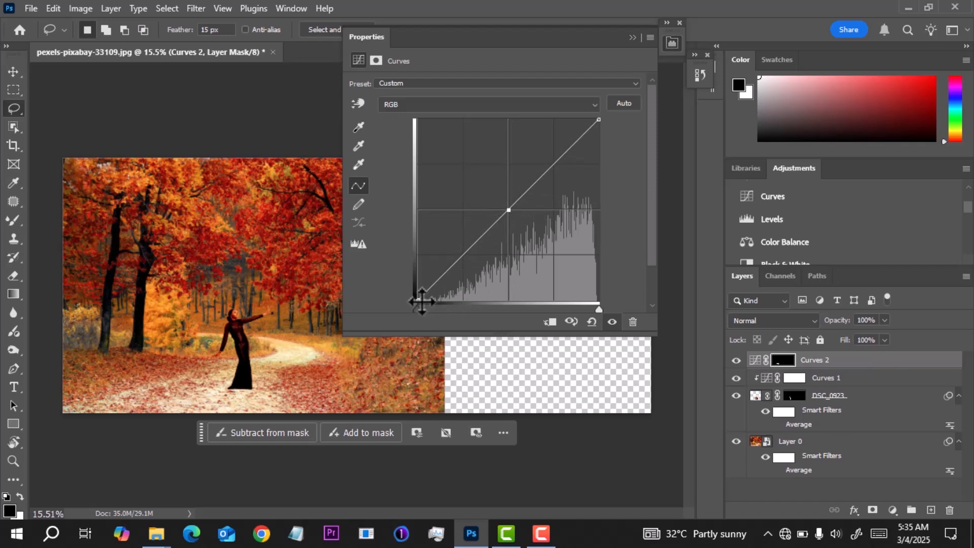
pyautogui.moveTo(419, 307)
pyautogui.mouseDown()
pyautogui.moveTo(457, 309)
pyautogui.moveTo(409, 307)
pyautogui.mouseUp()
pyautogui.moveTo(508, 211); pyautogui.dragTo(541, 233)
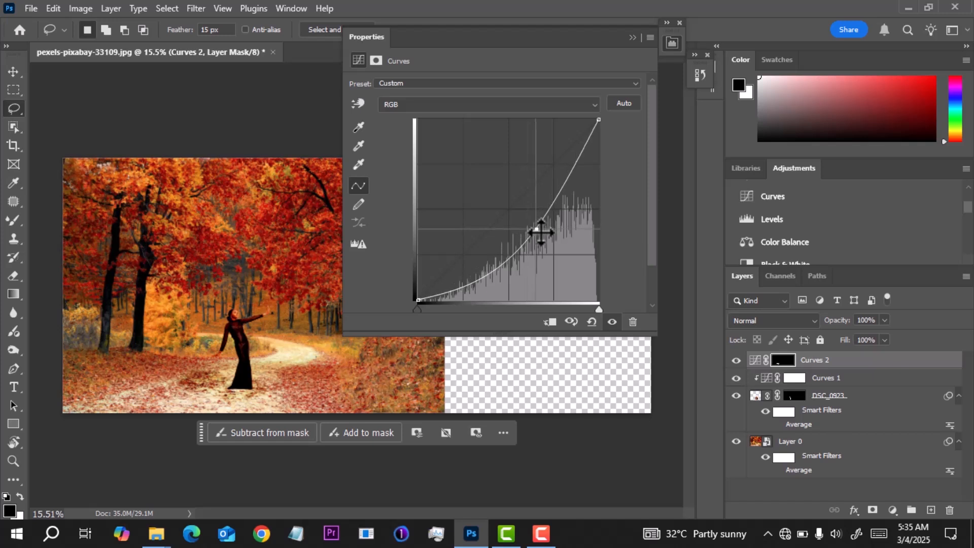
pyautogui.click(632, 37)
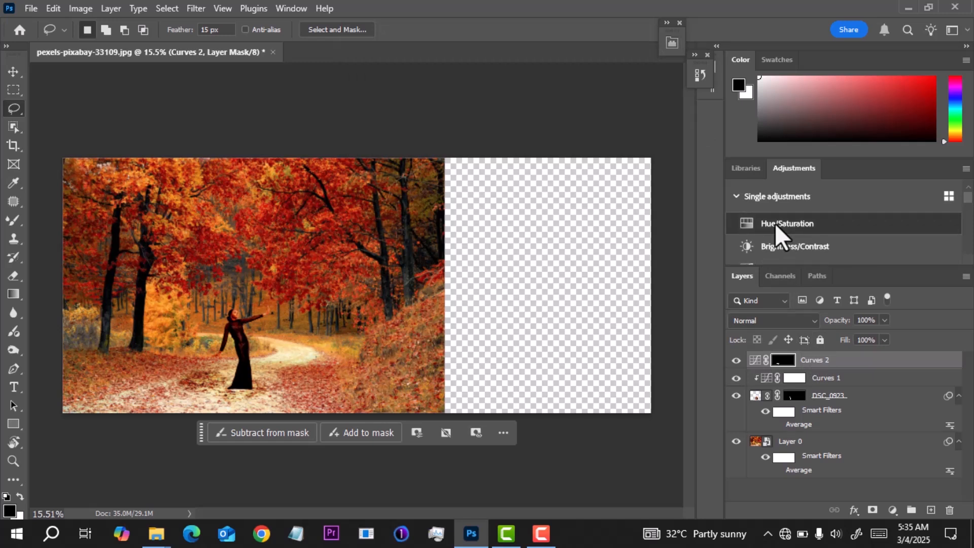
# Step: Add a Hue/Saturation adjustment clipped to Curves 2 and set its saturation to -30
pyautogui.click(775, 223)
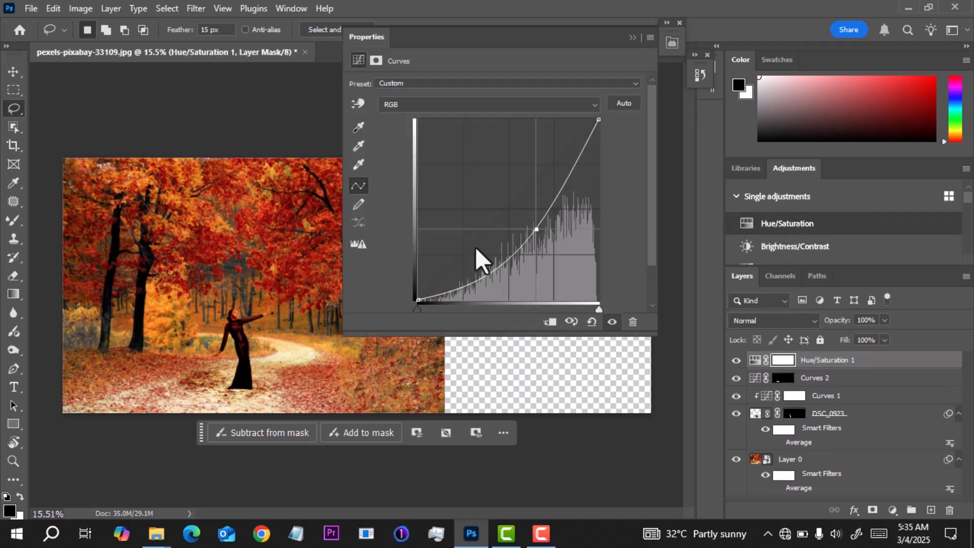
pyautogui.click(551, 322)
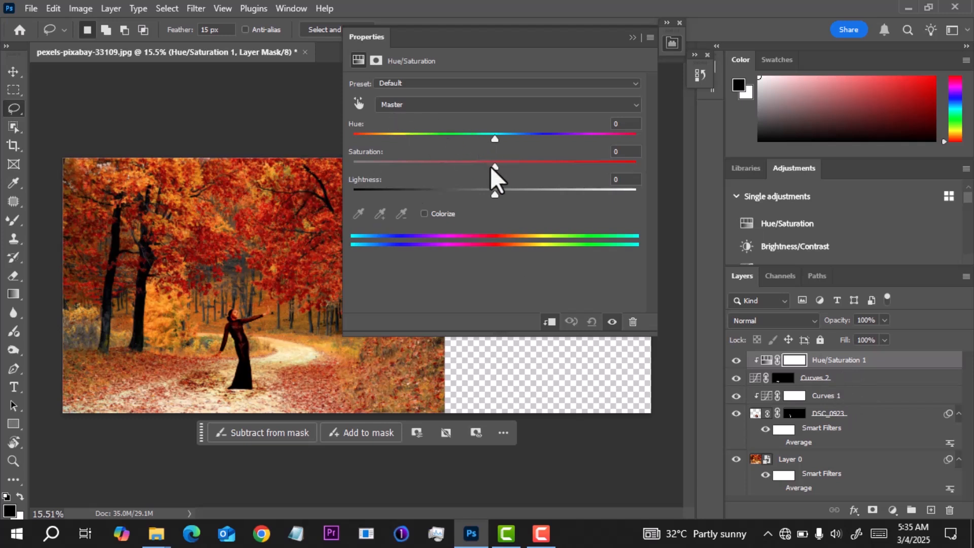
pyautogui.moveTo(491, 166); pyautogui.dragTo(459, 160)
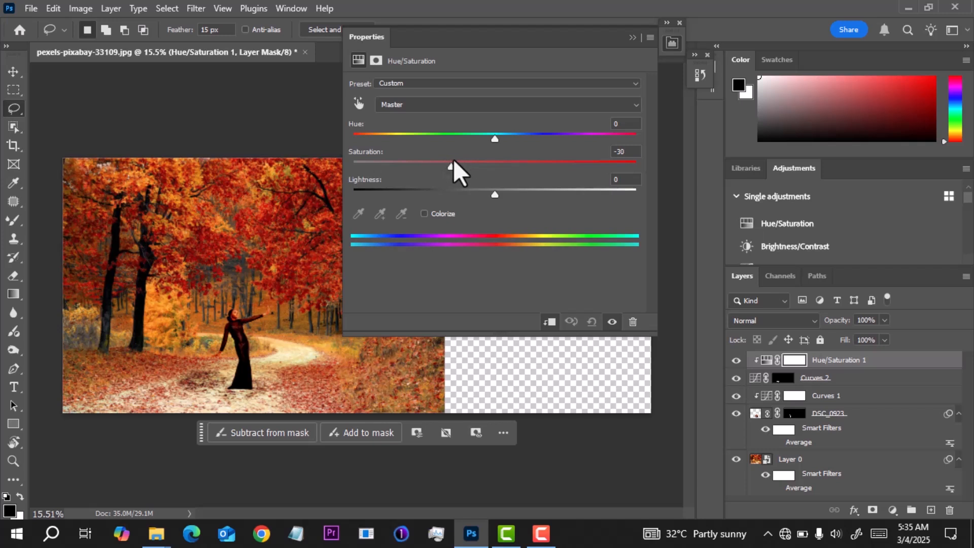
pyautogui.click(630, 36)
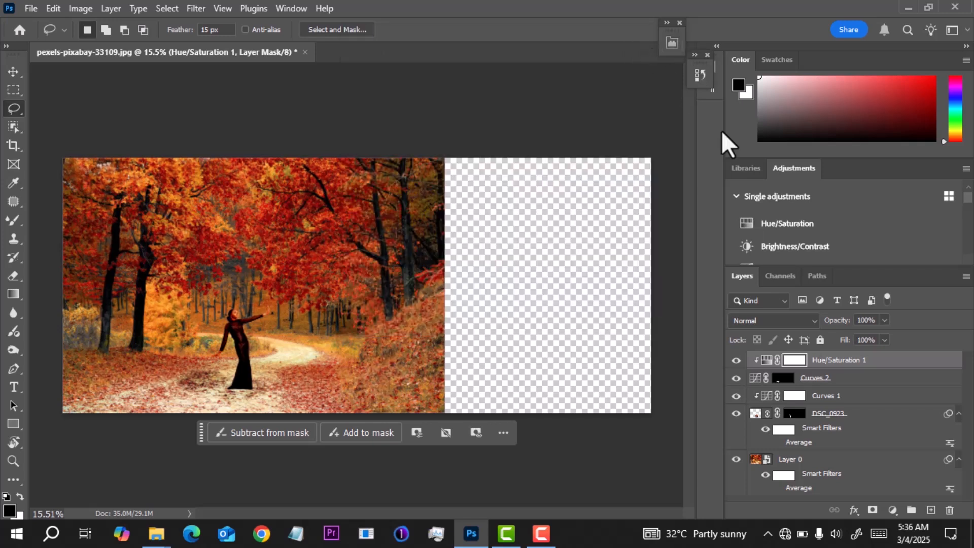
# Step: Compare the shadow at the woman's feet with Hue/Saturation 1 and Curves 2 each off and on
pyautogui.click(736, 360)
pyautogui.click(736, 362)
pyautogui.click(736, 378)
pyautogui.click(737, 378)
# Step: Crop the canvas to the forest photo, removing the empty transparent area beside it
pyautogui.press('c')
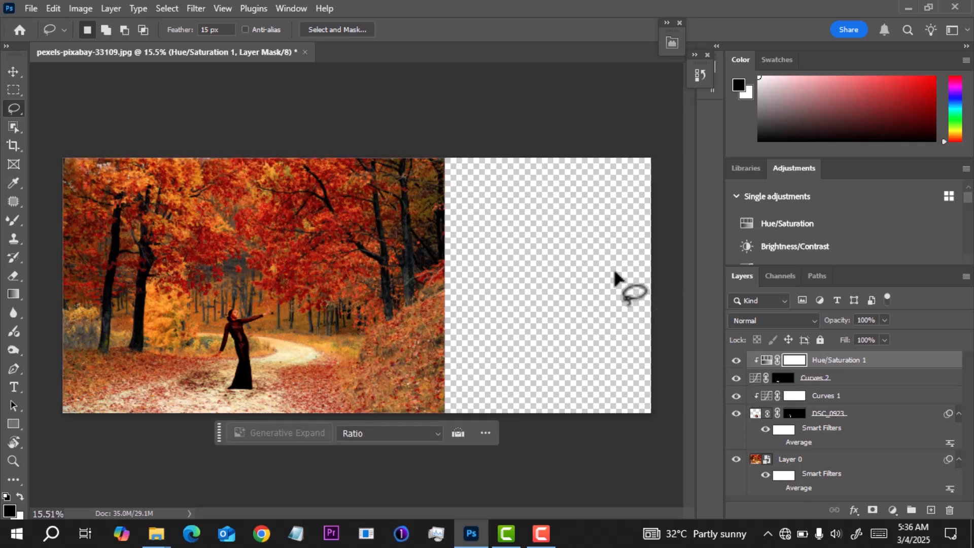
pyautogui.press('c')
pyautogui.moveTo(649, 278); pyautogui.dragTo(549, 279)
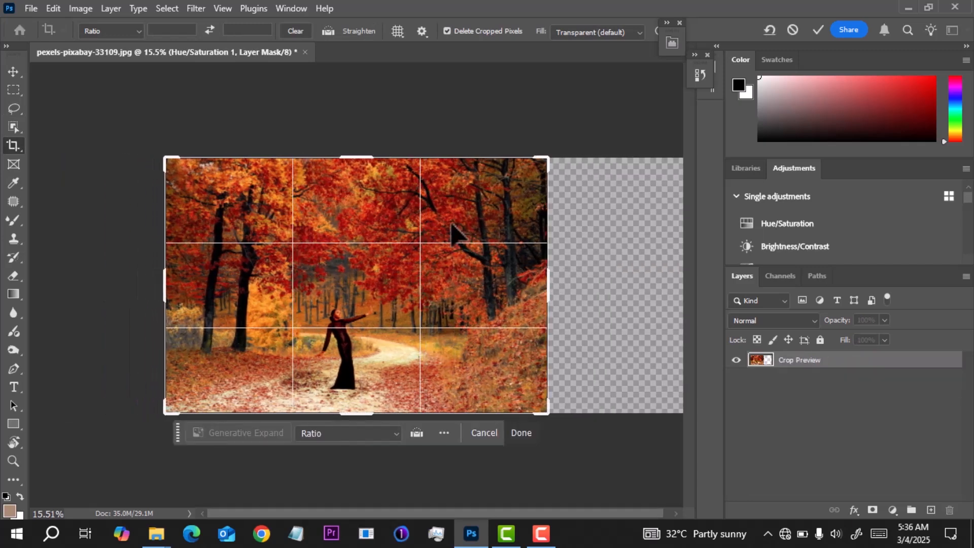
pyautogui.press('Return')
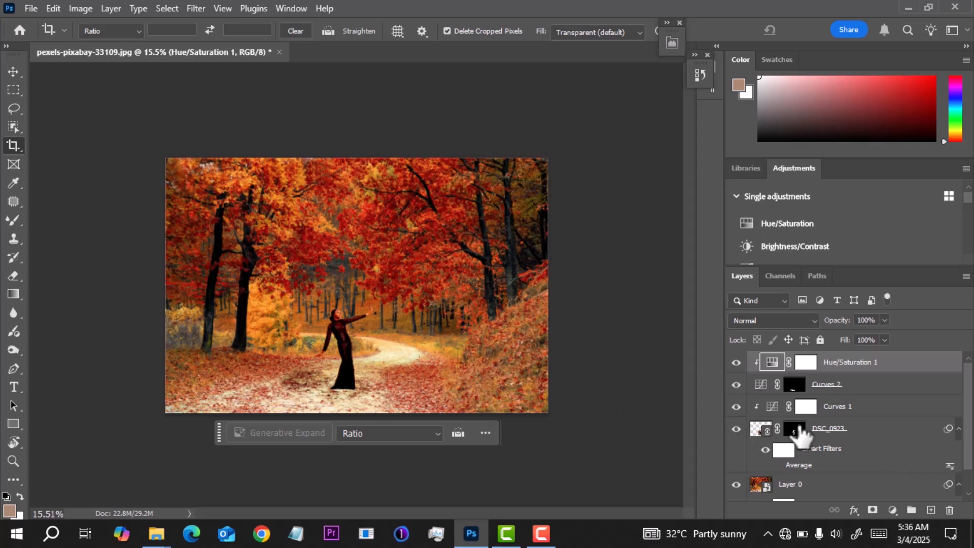
# Step: Compare the woman with Curves 1 off and on, and lower the opacity of Curves 1 to 71%
pyautogui.click(837, 409)
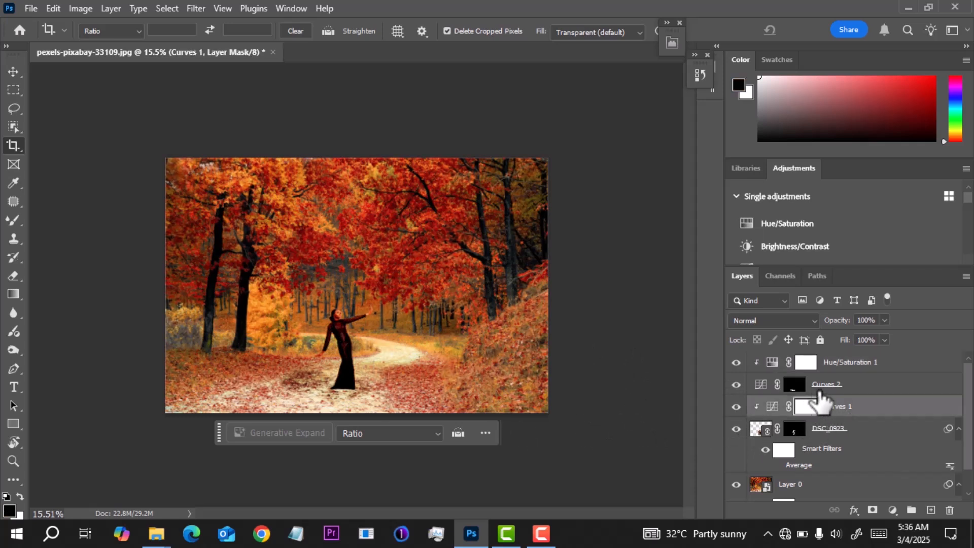
pyautogui.click(841, 388)
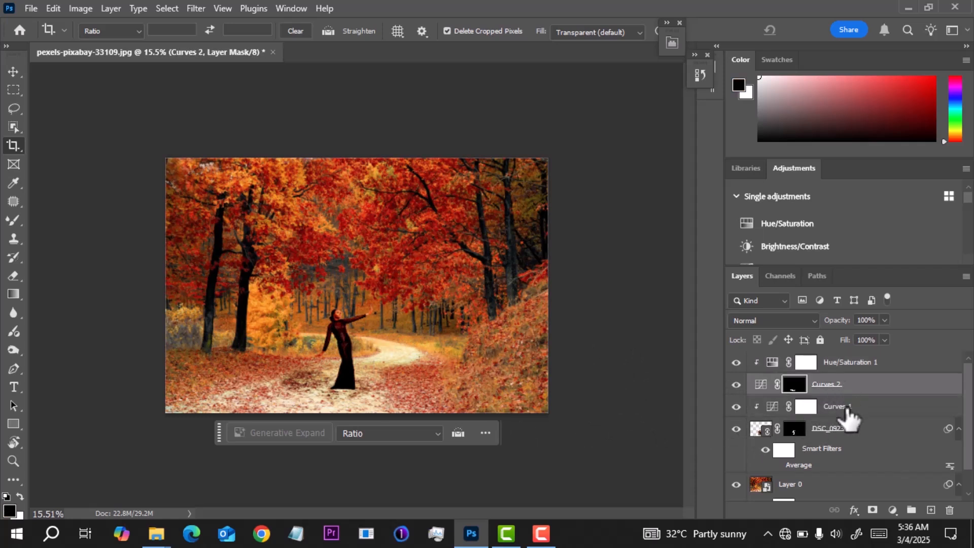
pyautogui.click(843, 408)
pyautogui.click(737, 407)
pyautogui.click(737, 407)
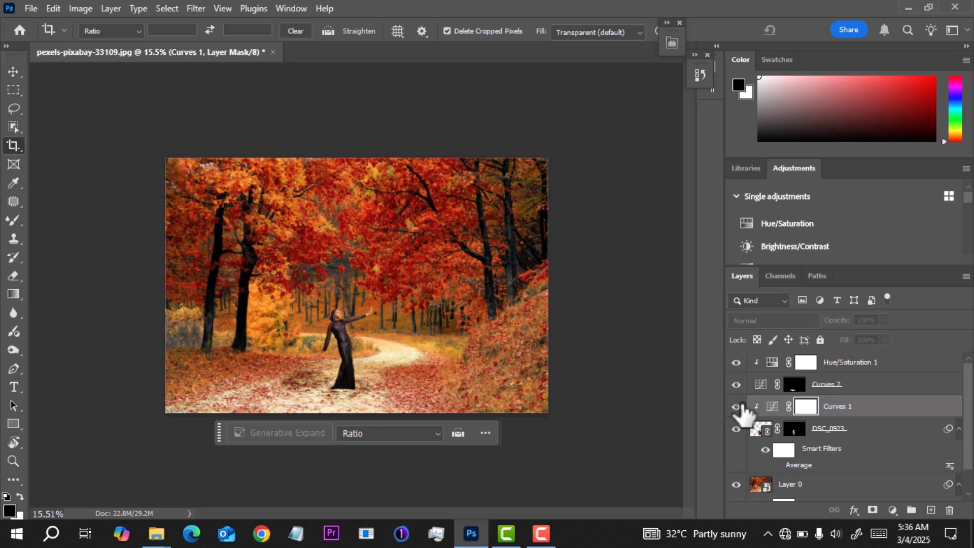
pyautogui.click(885, 320)
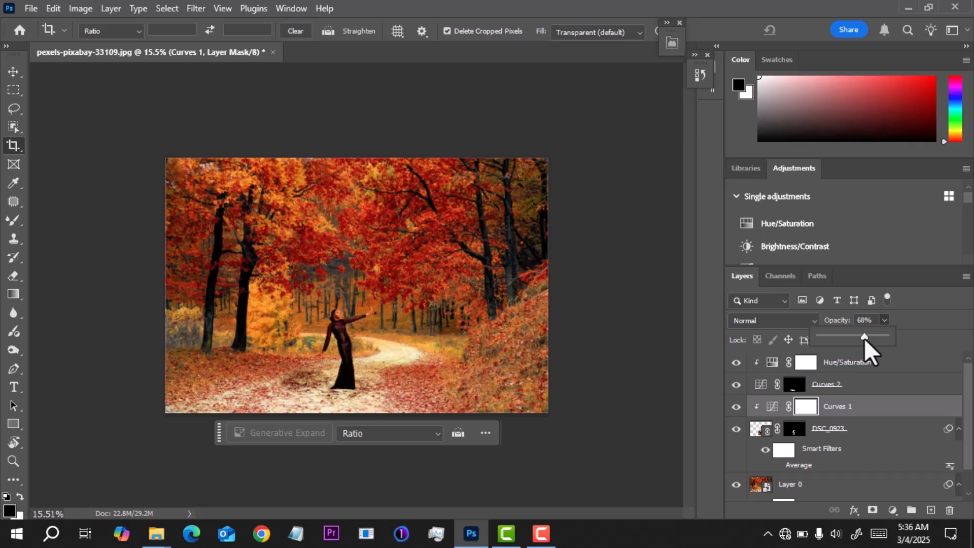
pyautogui.moveTo(864, 338); pyautogui.dragTo(863, 338)
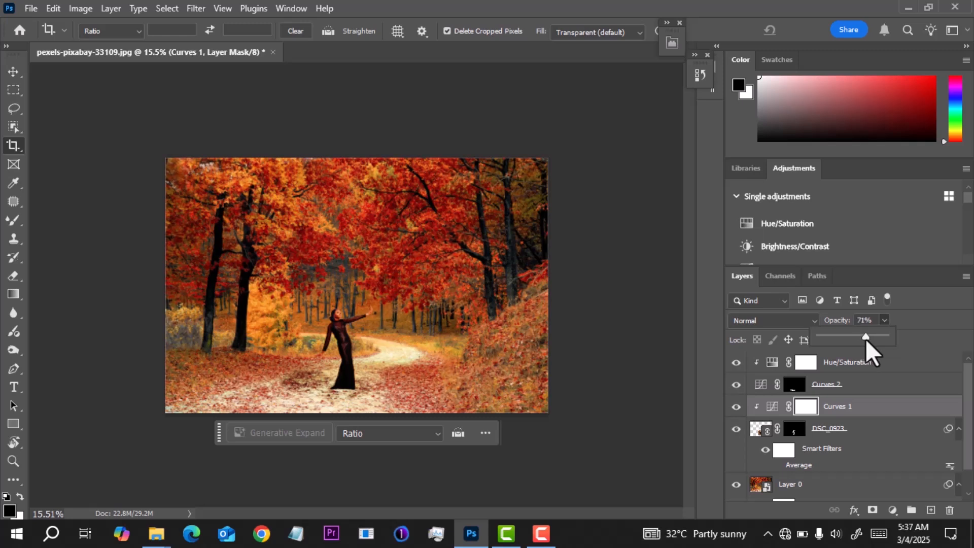